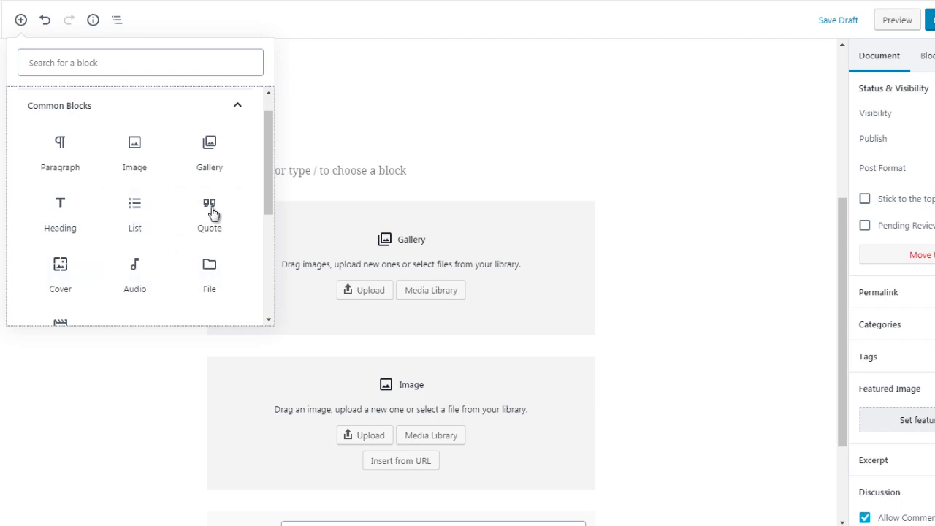
# Insert a paragraph block above the gallery block and enter the text "this is a test".
pyautogui.moveTo(268, 200)
pyautogui.mouseDown()
pyautogui.moveTo(268, 214)
pyautogui.moveTo(267, 195)
pyautogui.mouseUp()
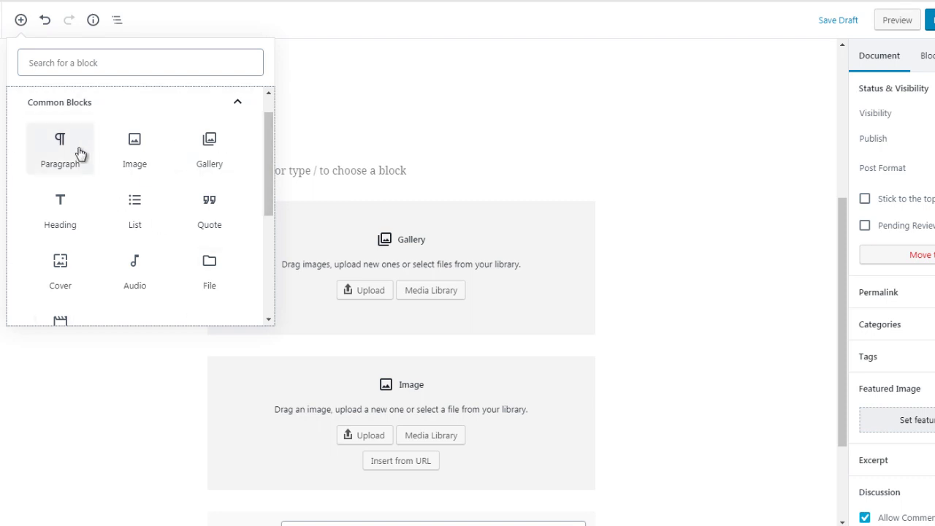
pyautogui.click(339, 179)
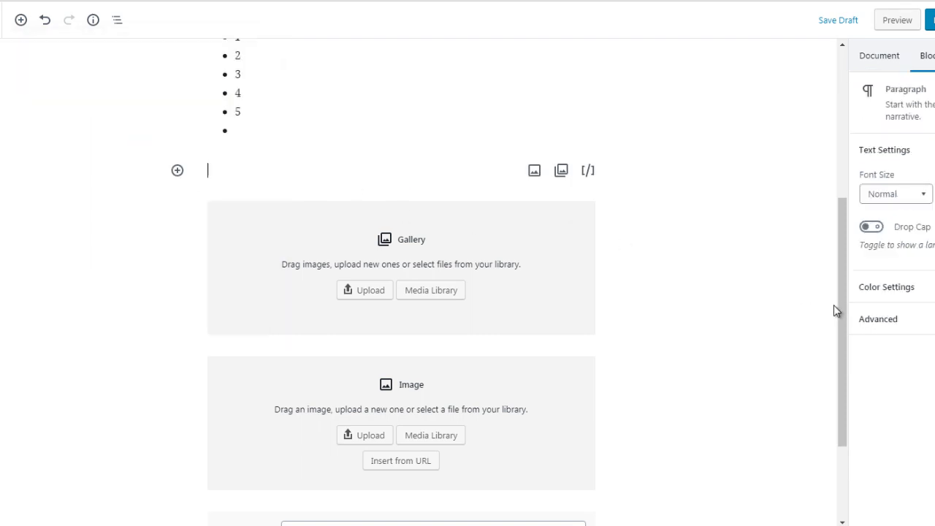
pyautogui.scroll(-3, 839, 326)
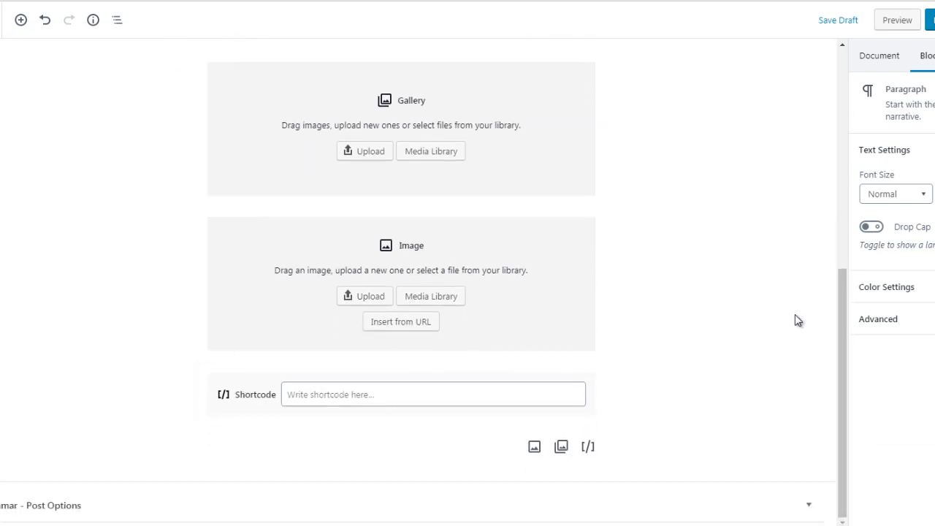
pyautogui.moveTo(845, 309); pyautogui.dragTo(839, 278)
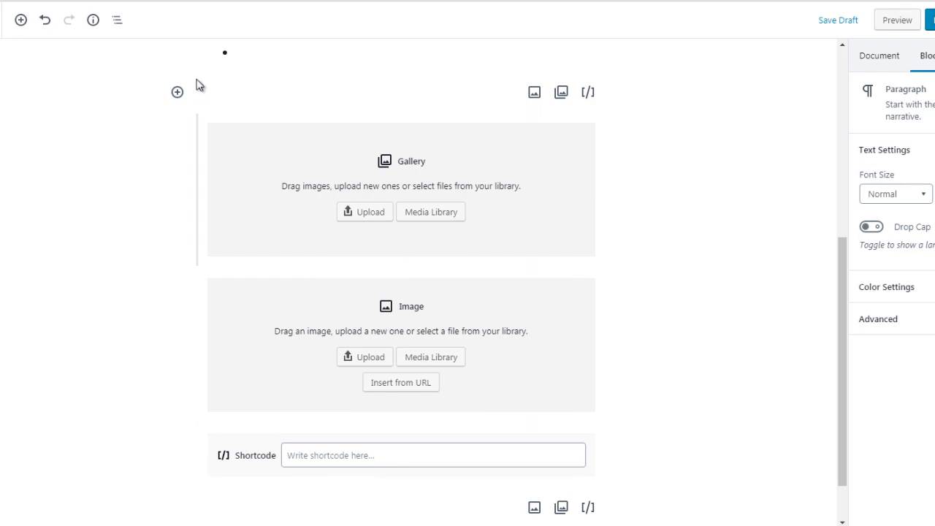
pyautogui.click(178, 93)
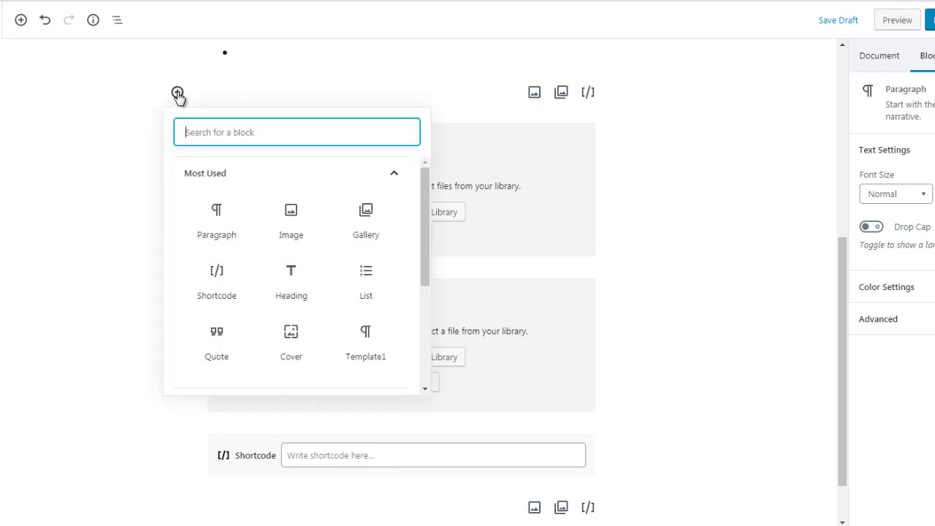
pyautogui.click(215, 228)
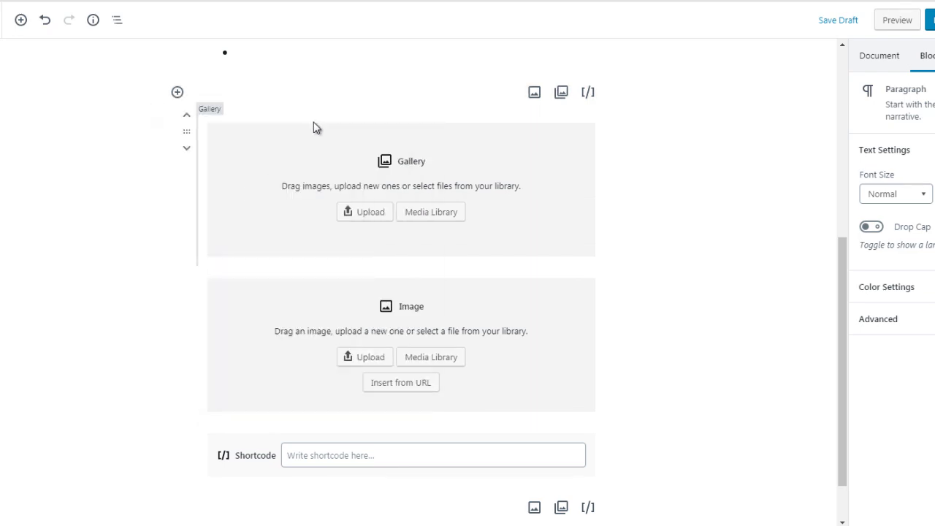
pyautogui.write('this is a test')
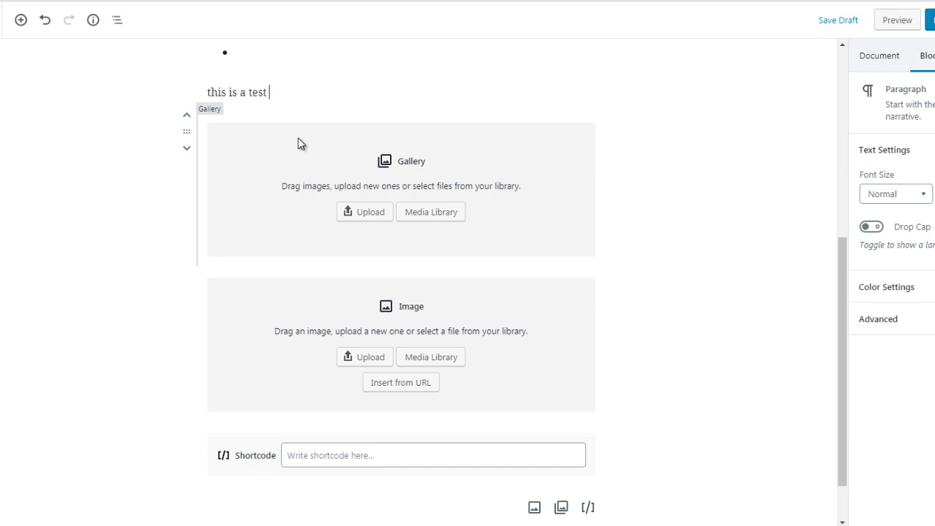
# Copy the paragraph's sentence and paste it repeatedly to fill several lines of the block.
pyautogui.hotkey('ctrl', 'a')
pyautogui.hotkey('ctrl', 'c')
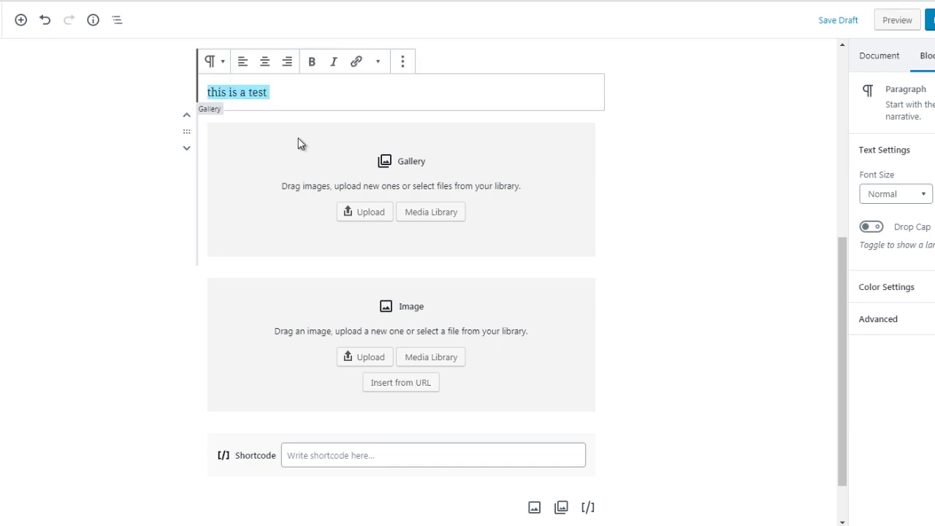
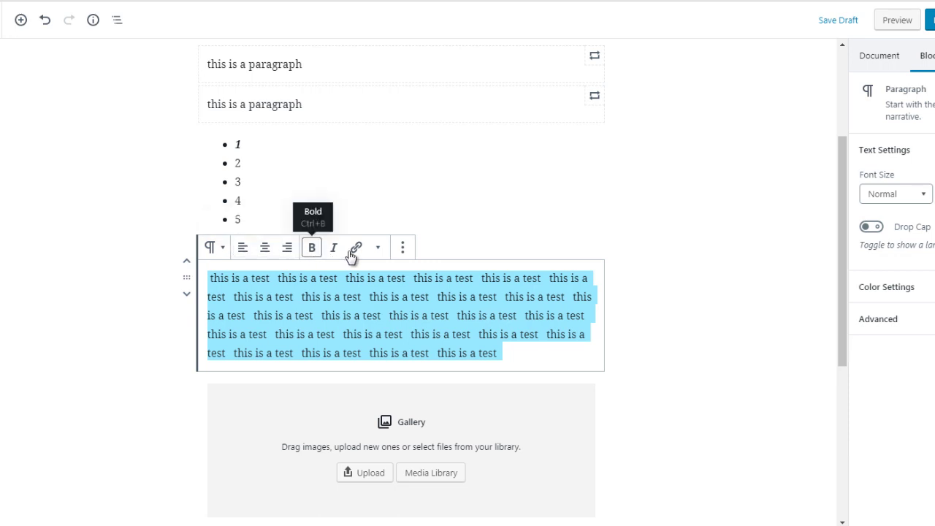
pyautogui.click(402, 249)
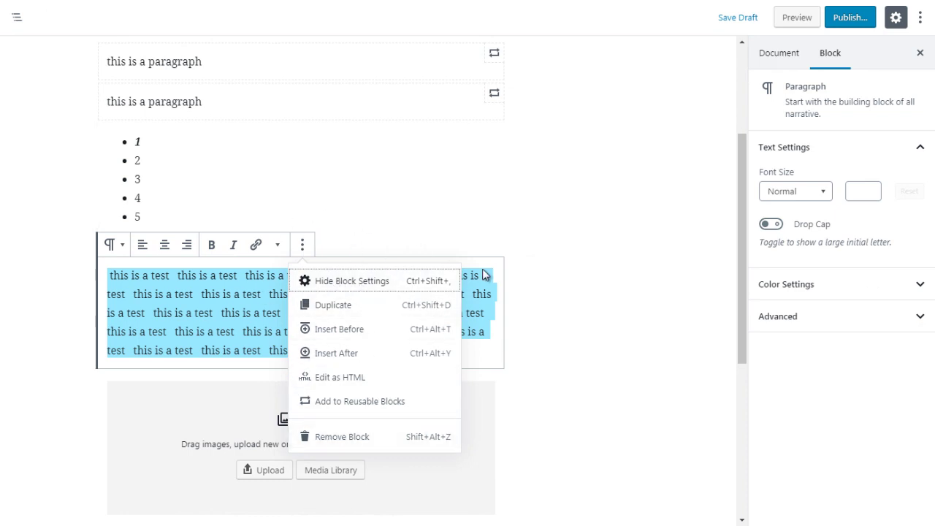
pyautogui.click(780, 358)
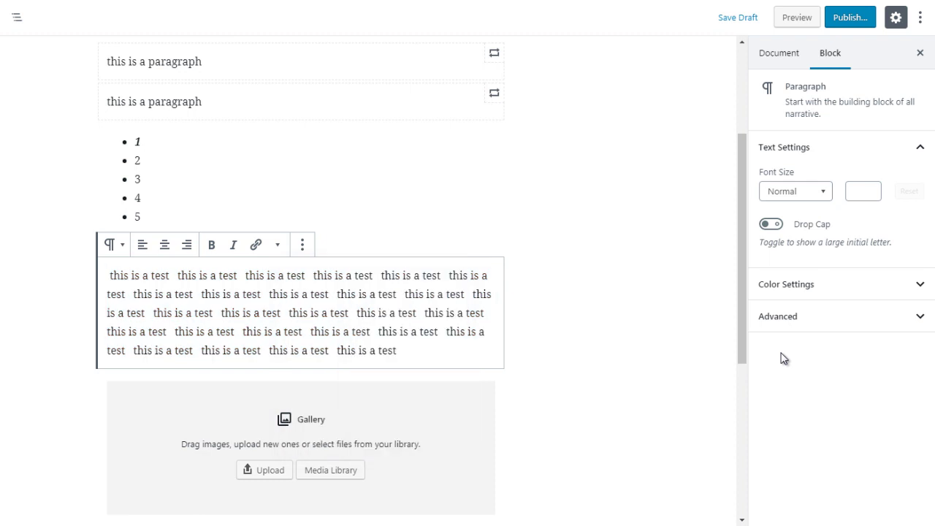
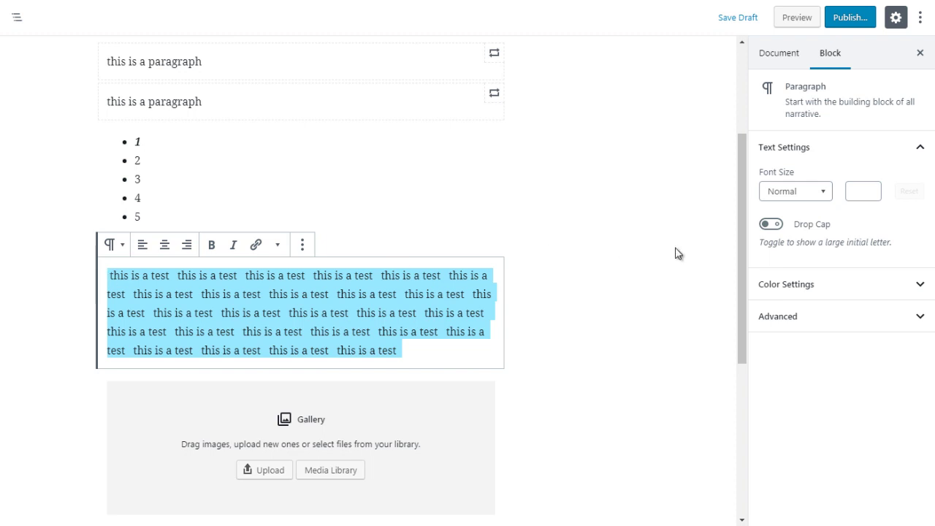
# Try the Medium, Huge, Small and Normal font size presets on the paragraph, ending on Medium.
pyautogui.click(802, 194)
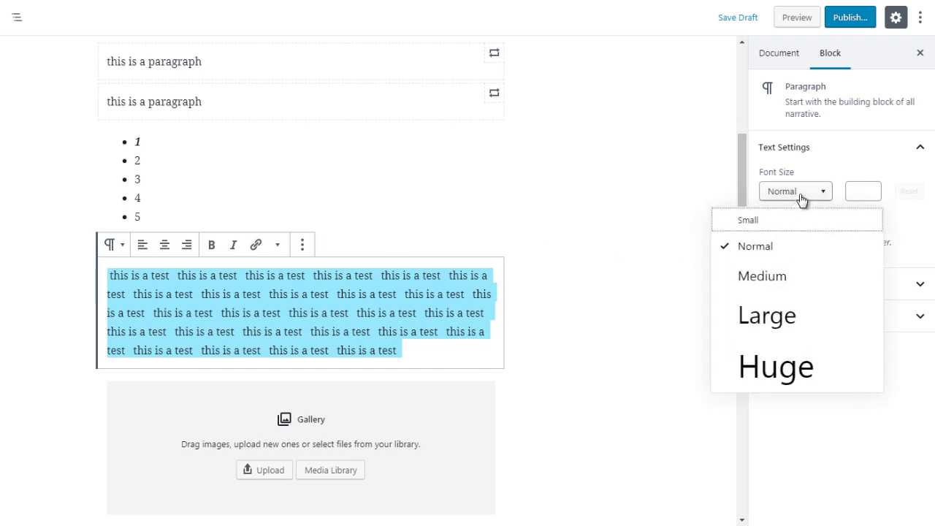
pyautogui.click(762, 277)
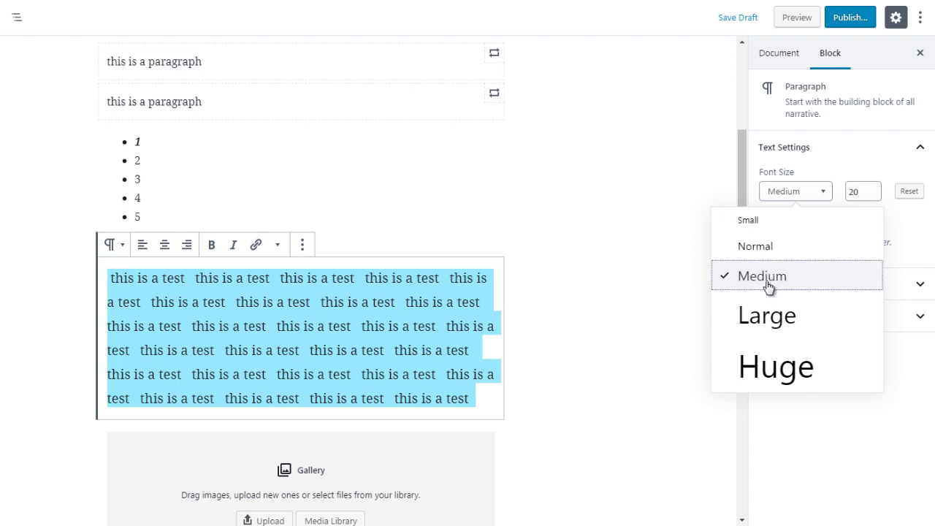
pyautogui.click(766, 369)
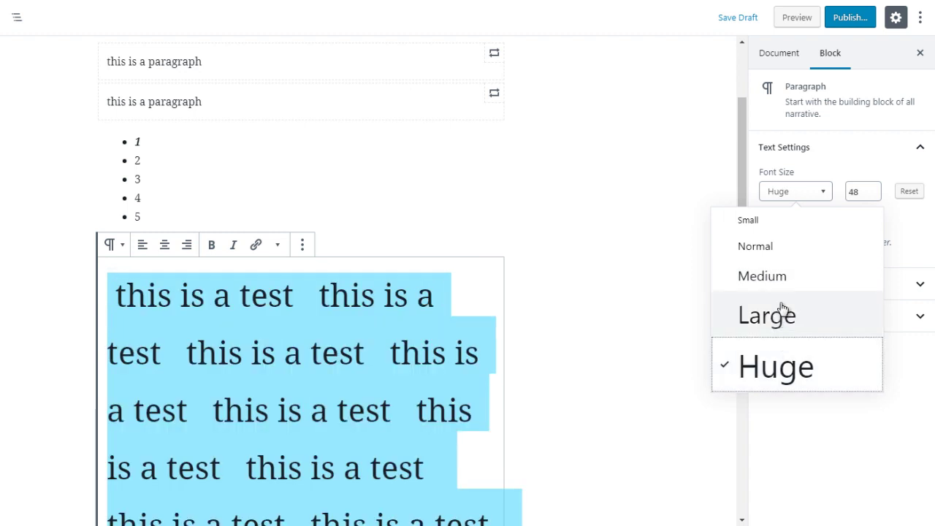
pyautogui.click(761, 227)
pyautogui.click(752, 253)
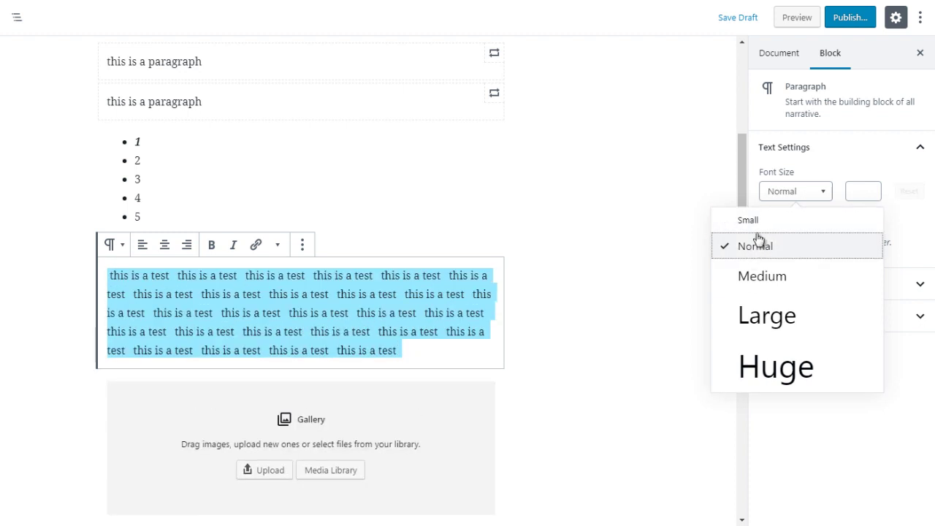
pyautogui.click(760, 276)
# Adjust the paragraph's custom font size down and up in single steps, ending at 23.
pyautogui.click(874, 189)
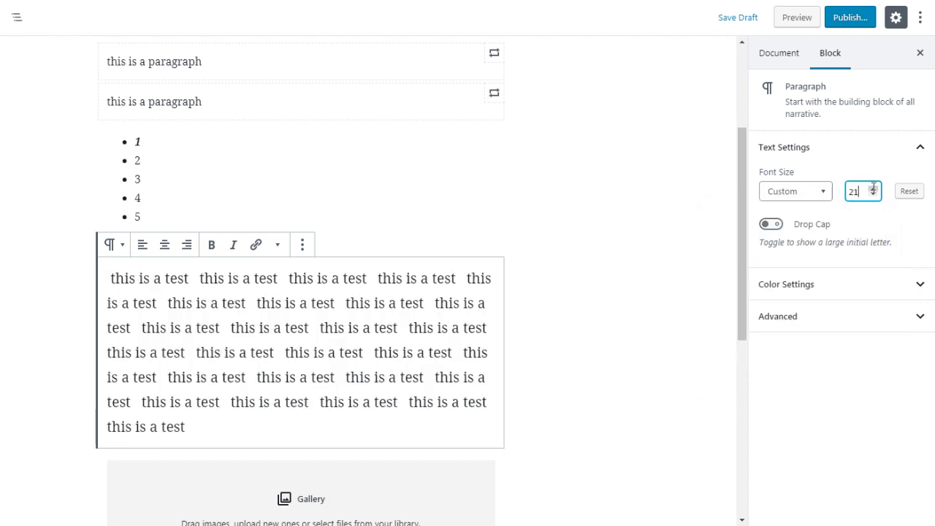
pyautogui.click(872, 195)
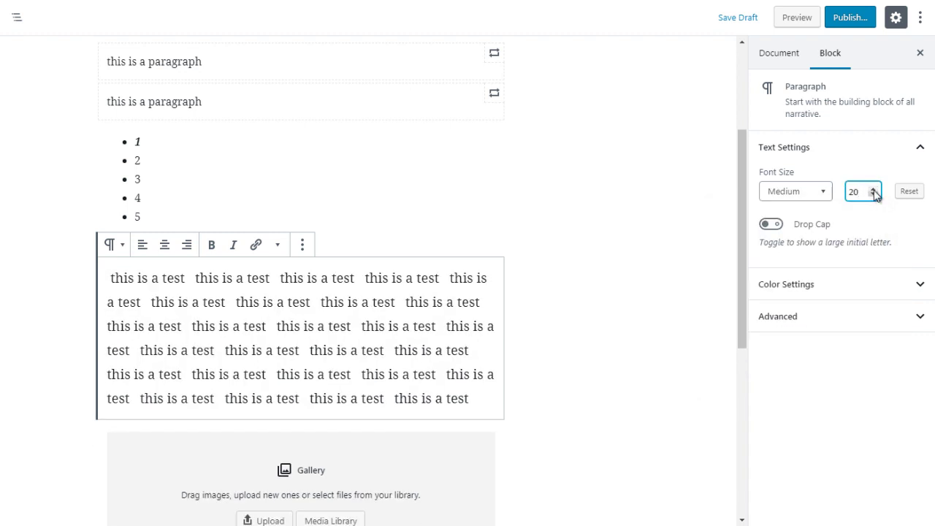
pyautogui.click(874, 195)
pyautogui.click(874, 195)
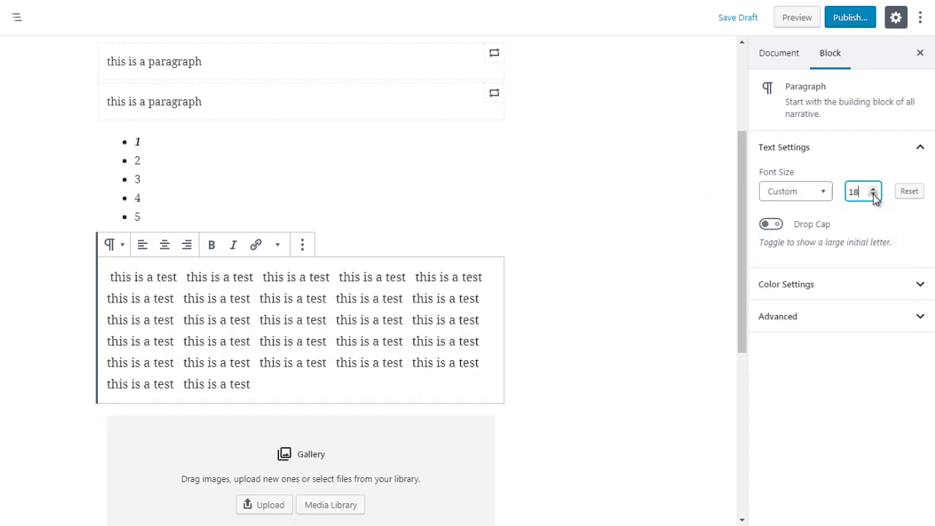
pyautogui.click(874, 195)
pyautogui.click(874, 195)
pyautogui.click(874, 188)
pyautogui.click(874, 189)
pyautogui.click(874, 189)
pyautogui.click(874, 189)
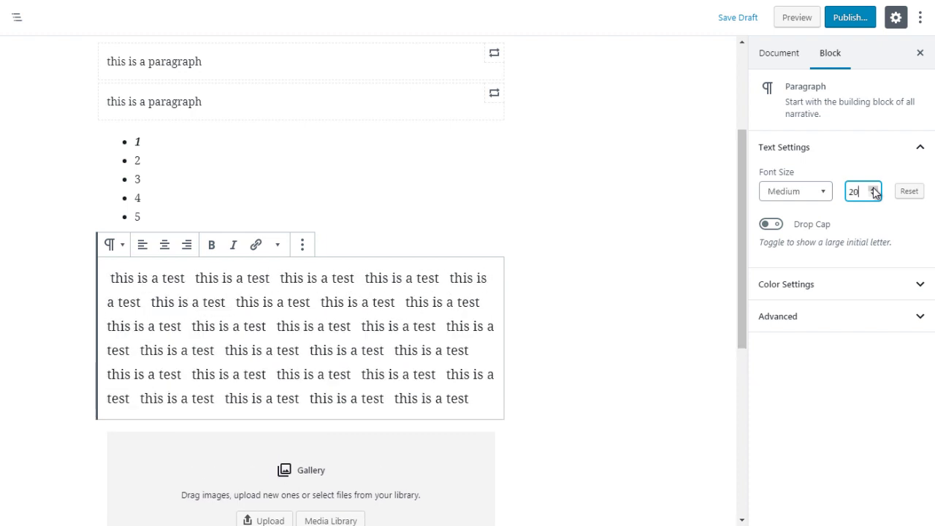
pyautogui.click(874, 188)
pyautogui.click(873, 189)
pyautogui.click(874, 188)
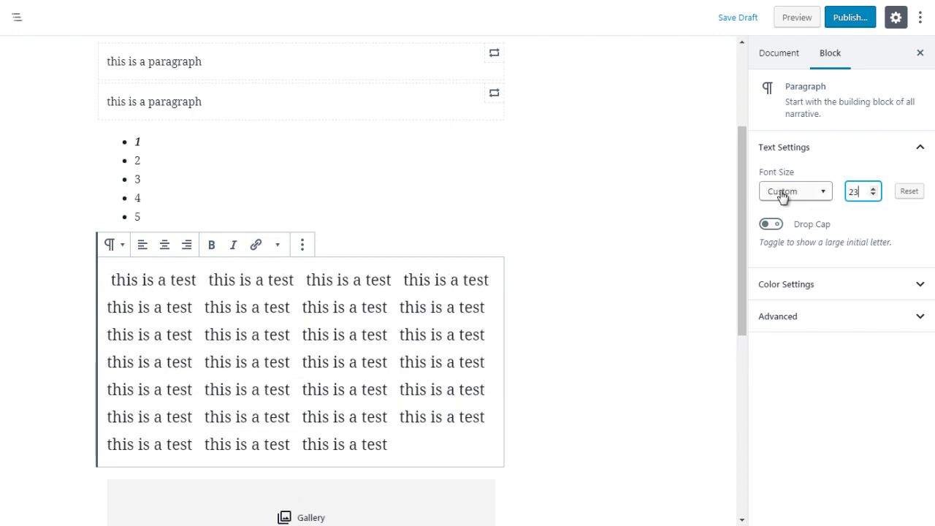
# Raise the paragraph's custom font size to 26.
pyautogui.click(824, 192)
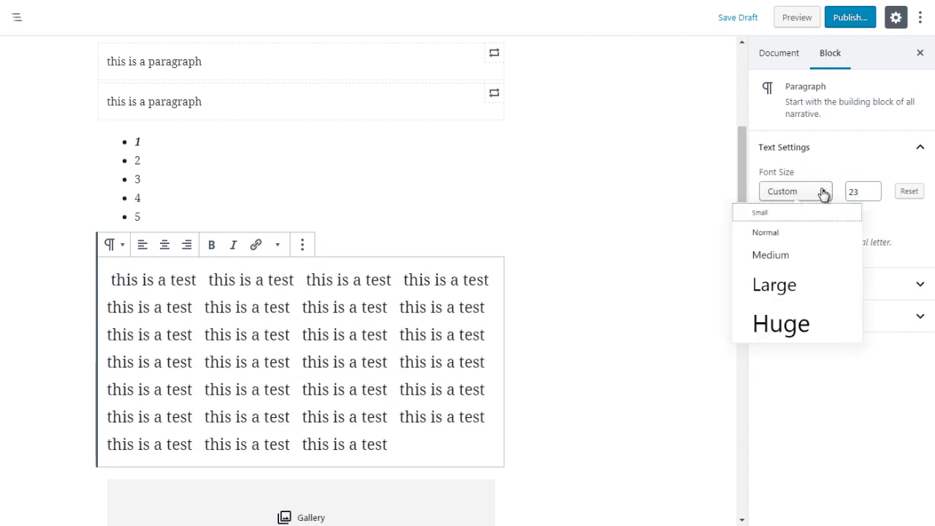
pyautogui.click(873, 188)
pyautogui.click(873, 189)
pyautogui.click(873, 189)
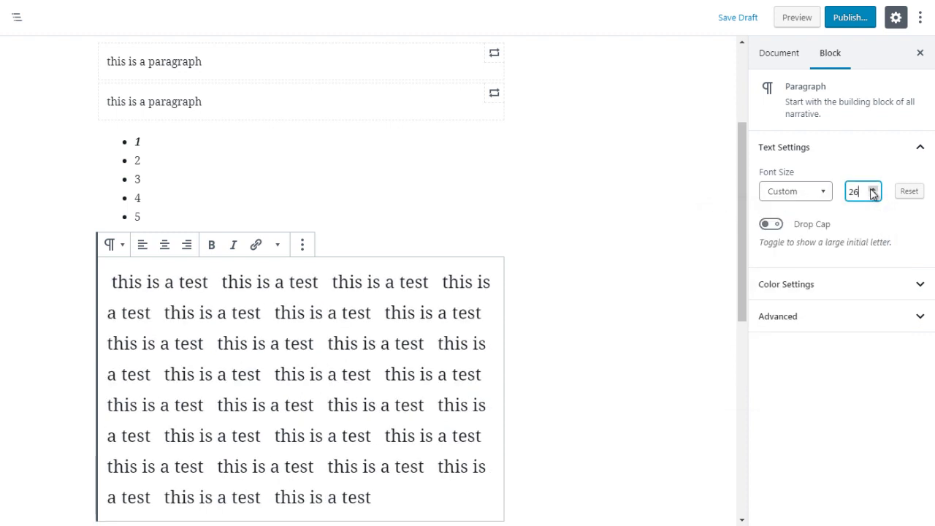
# Compare the Huge and Large font size presets on the paragraph, ending on Huge.
pyautogui.click(815, 195)
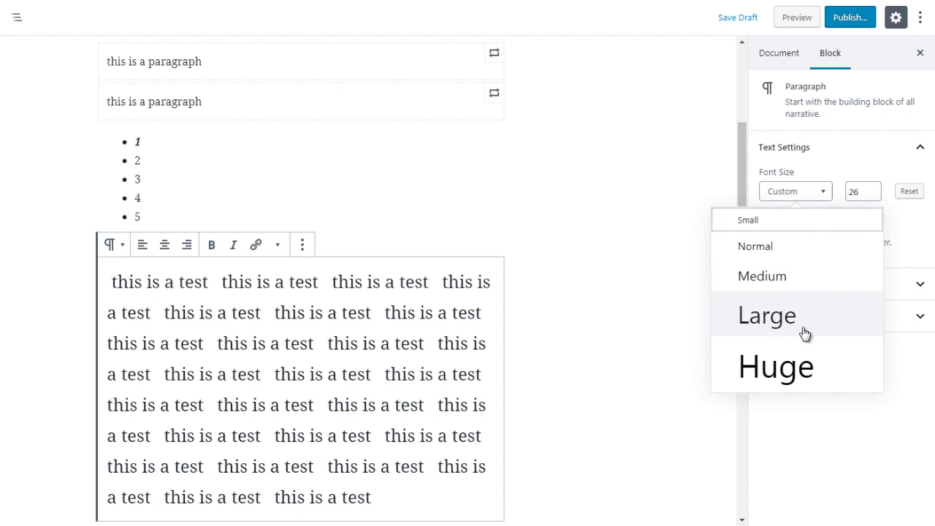
pyautogui.click(802, 364)
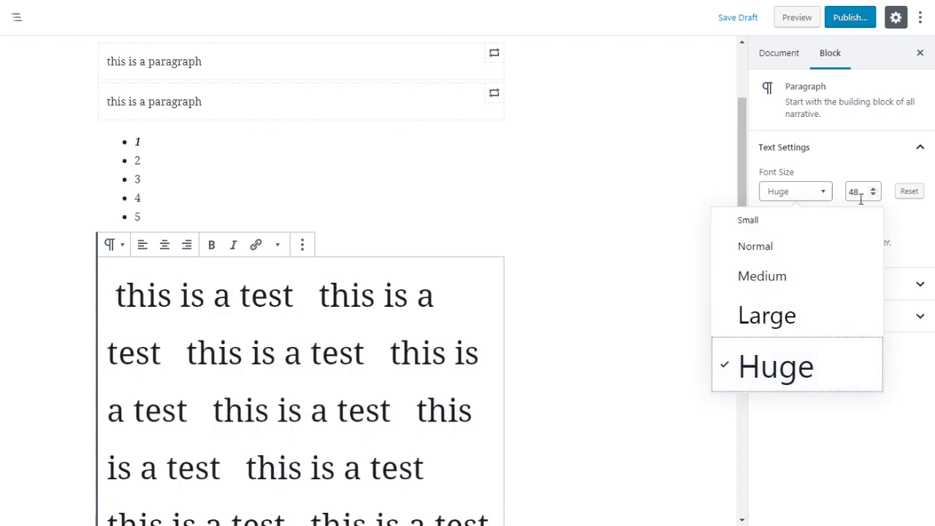
pyautogui.click(786, 331)
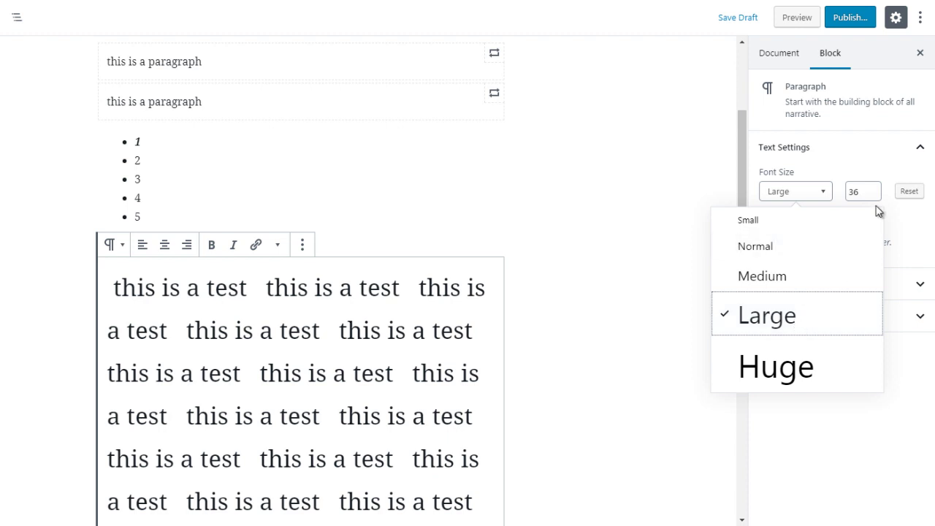
pyautogui.click(788, 385)
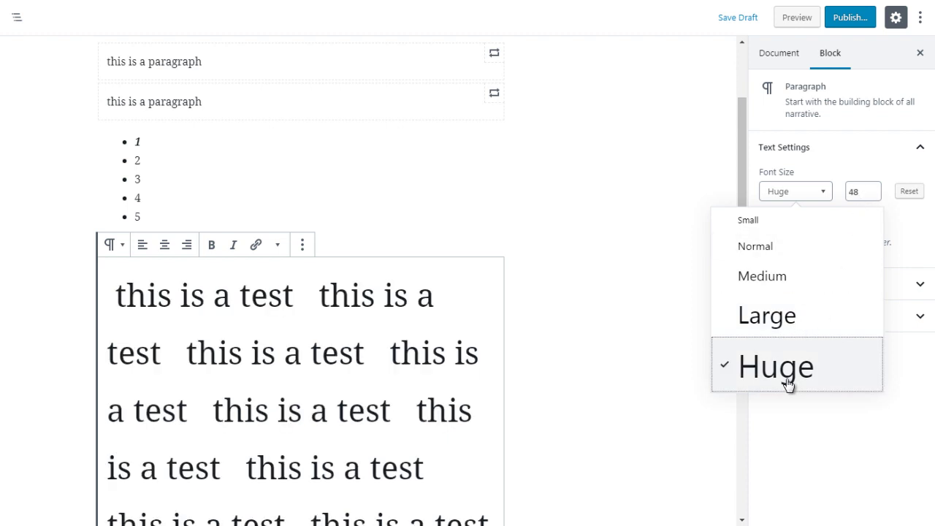
# Set the paragraph's custom font size to 39.
pyautogui.click(860, 192)
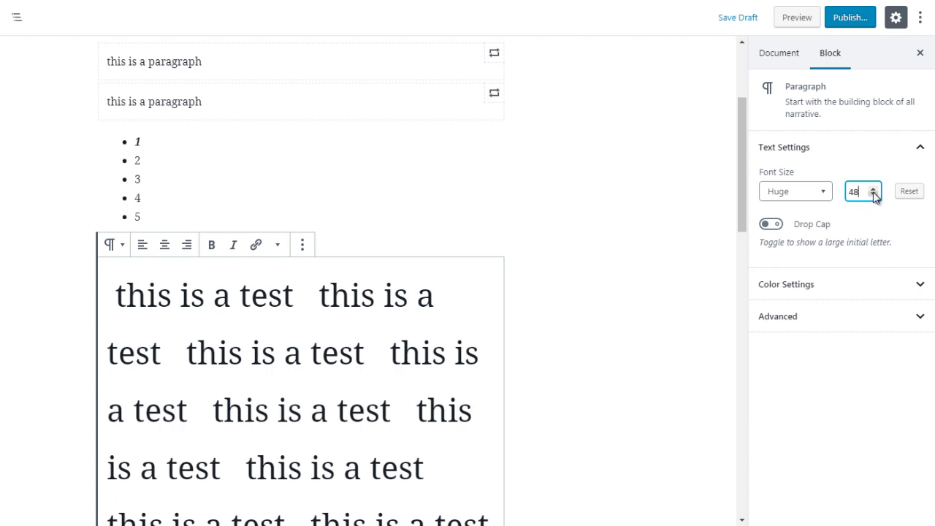
pyautogui.click(874, 196)
pyautogui.click(874, 196)
pyautogui.click(873, 196)
pyautogui.click(874, 196)
pyautogui.click(873, 196)
pyautogui.click(874, 196)
pyautogui.click(874, 195)
pyautogui.click(874, 196)
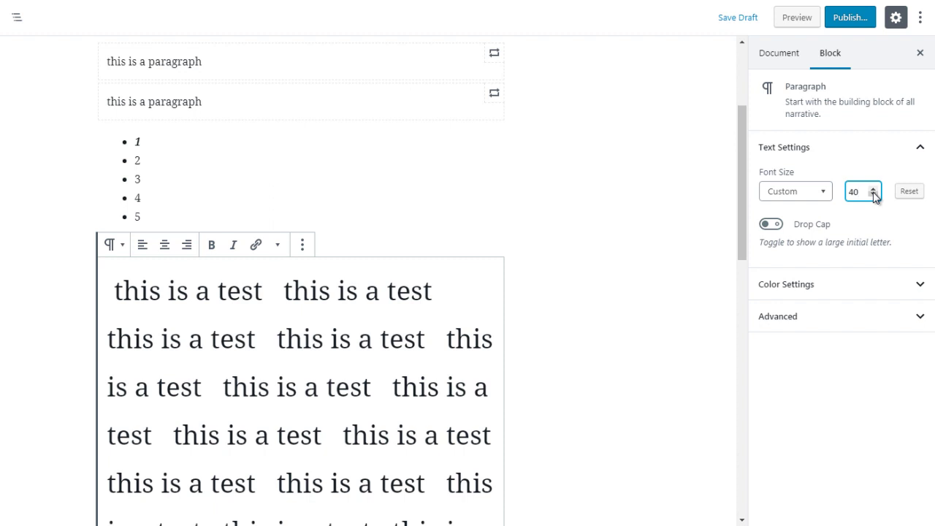
pyautogui.click(874, 196)
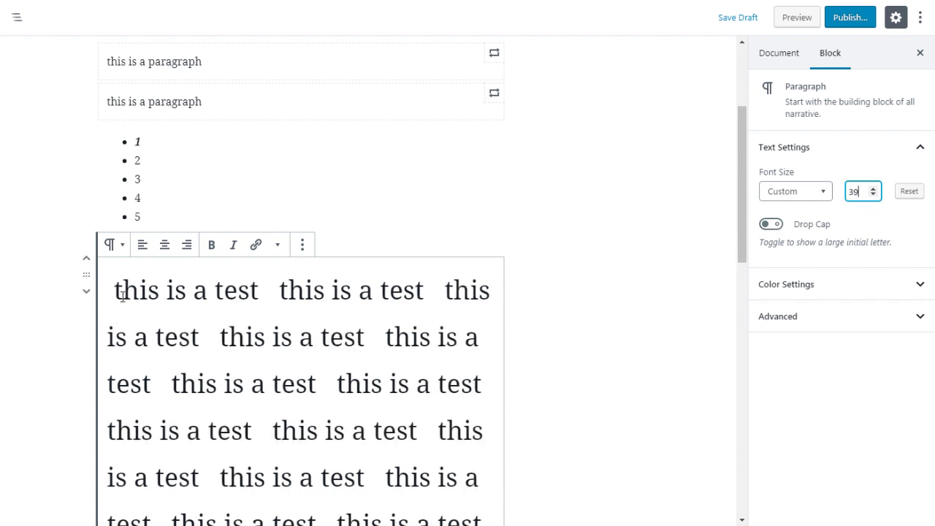
# Turn on Drop Cap for the test paragraph, showing a large initial letter.
pyautogui.moveTo(122, 295); pyautogui.dragTo(111, 295)
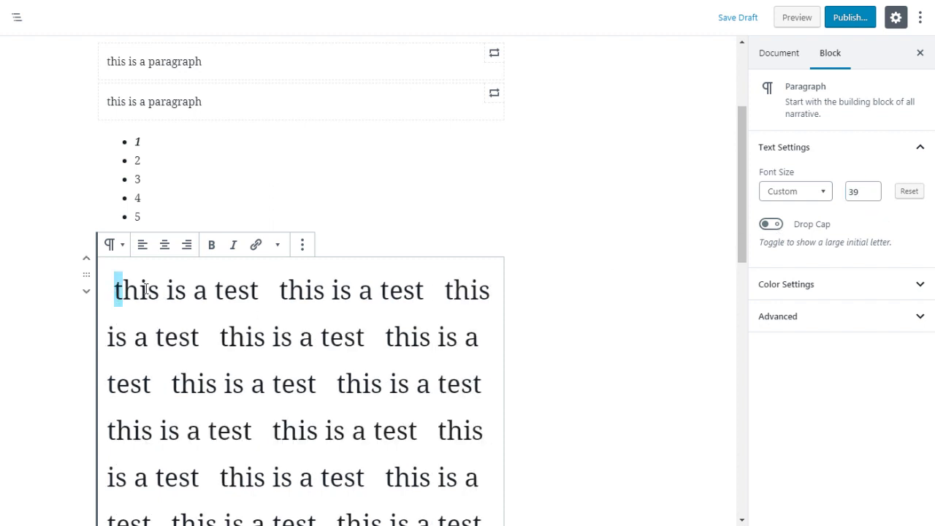
pyautogui.click(770, 225)
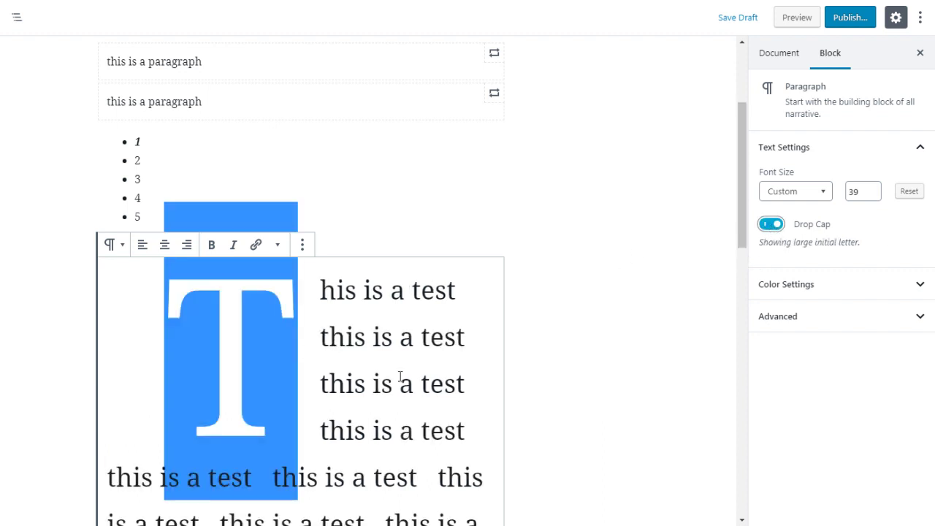
pyautogui.click(314, 342)
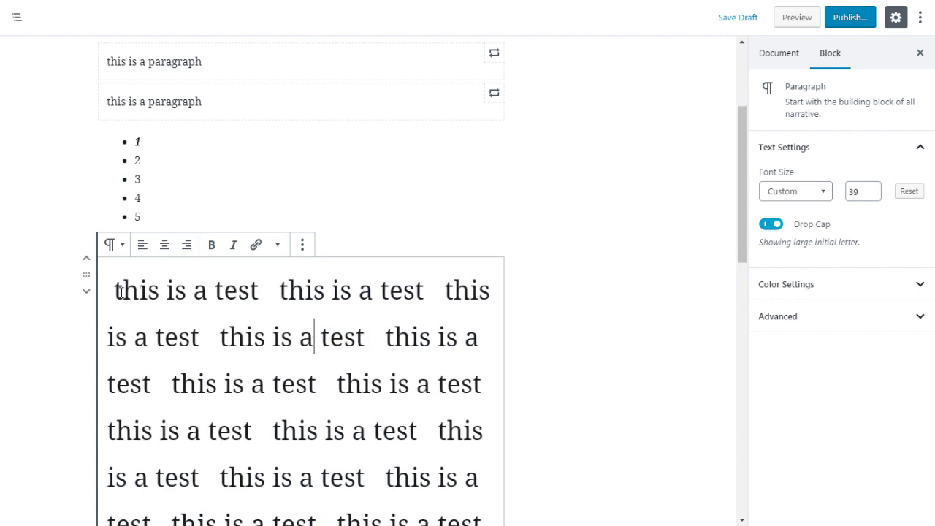
pyautogui.moveTo(120, 293); pyautogui.dragTo(111, 293)
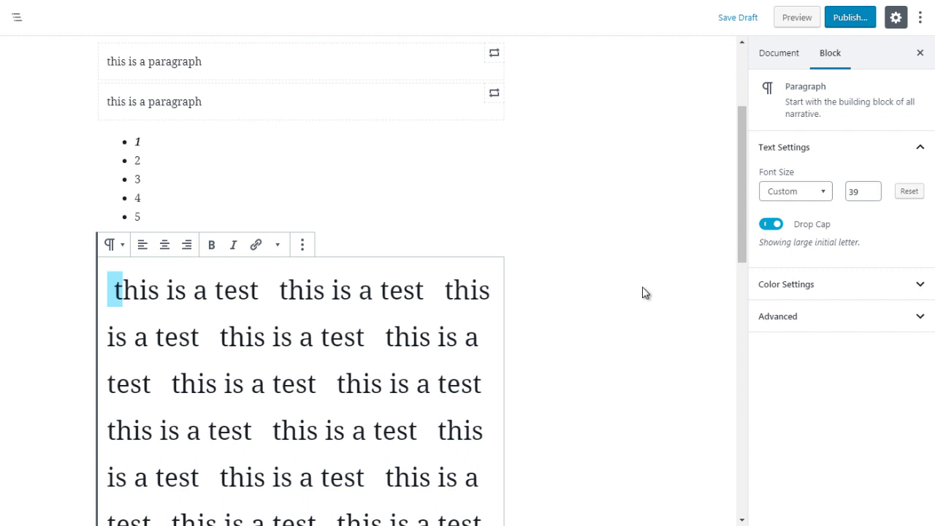
pyautogui.click(344, 322)
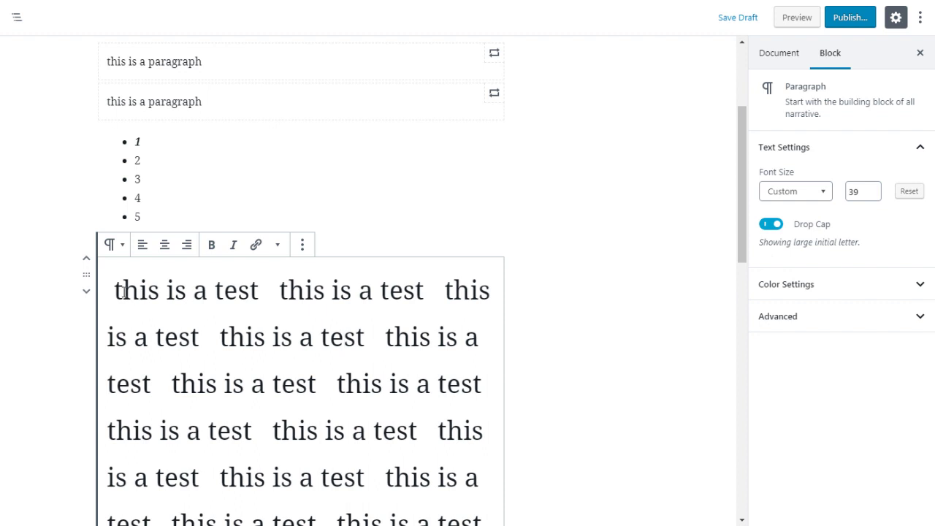
# Expand the test paragraph's color settings and try pink, orange, light gray and red backgrounds, ending on light gray.
pyautogui.moveTo(124, 291); pyautogui.dragTo(115, 290)
pyautogui.click(780, 291)
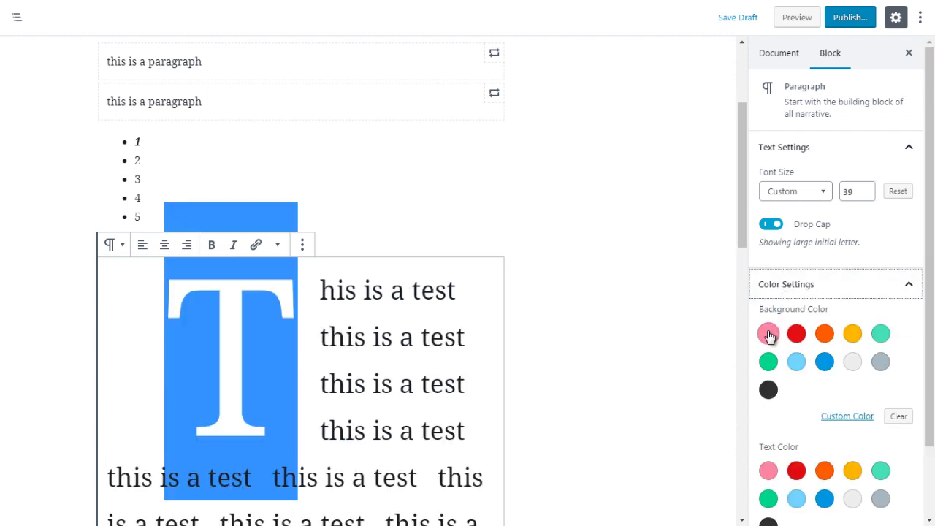
pyautogui.click(768, 333)
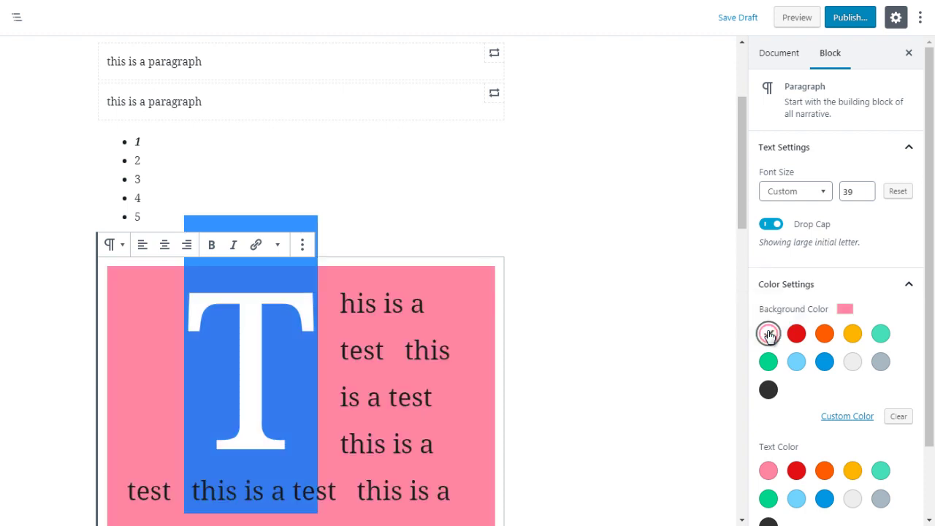
pyautogui.moveTo(741, 213); pyautogui.dragTo(742, 268)
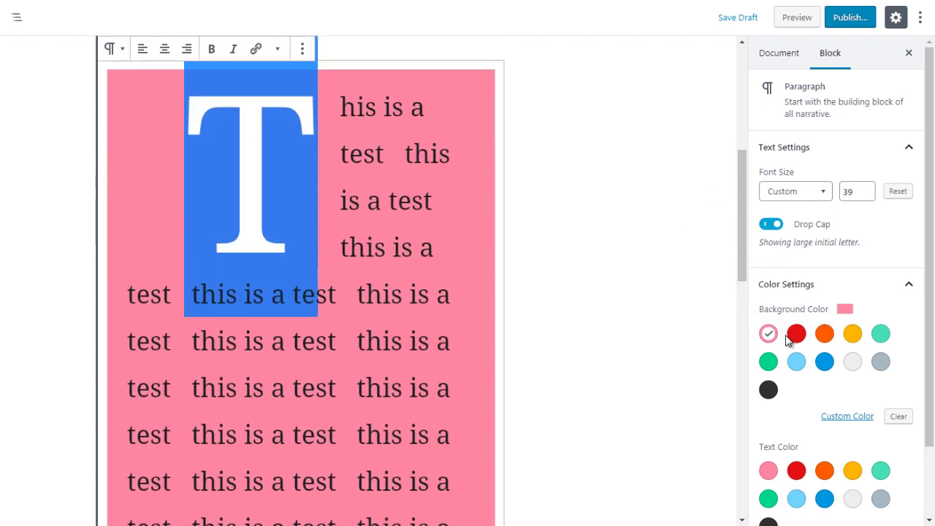
pyautogui.click(825, 335)
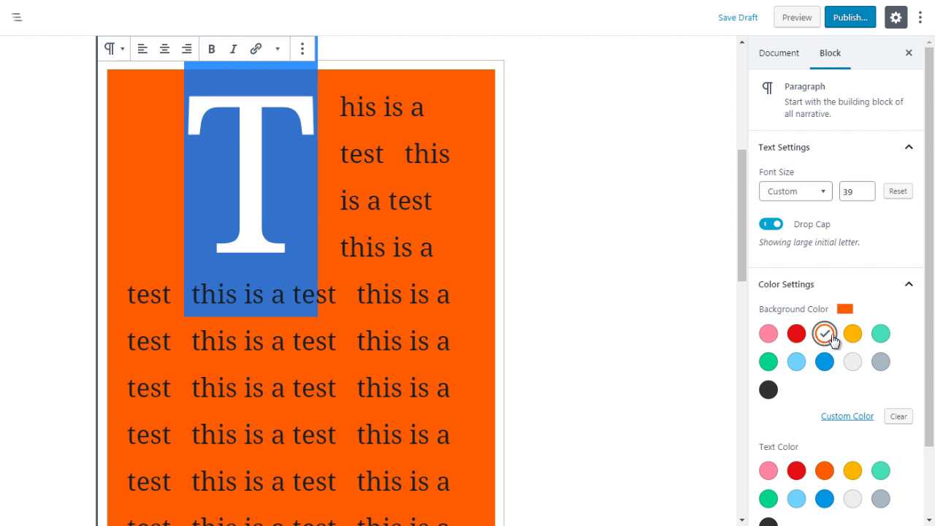
pyautogui.click(854, 364)
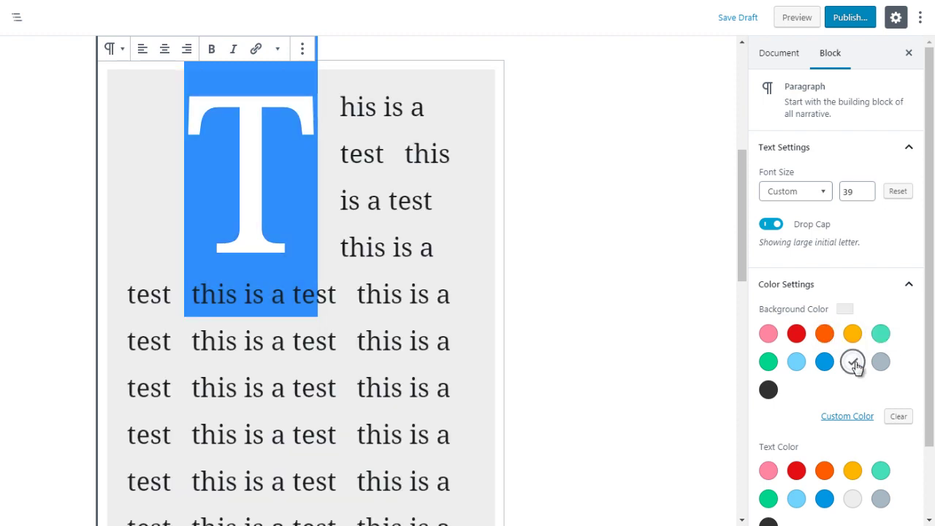
pyautogui.click(769, 335)
pyautogui.click(797, 335)
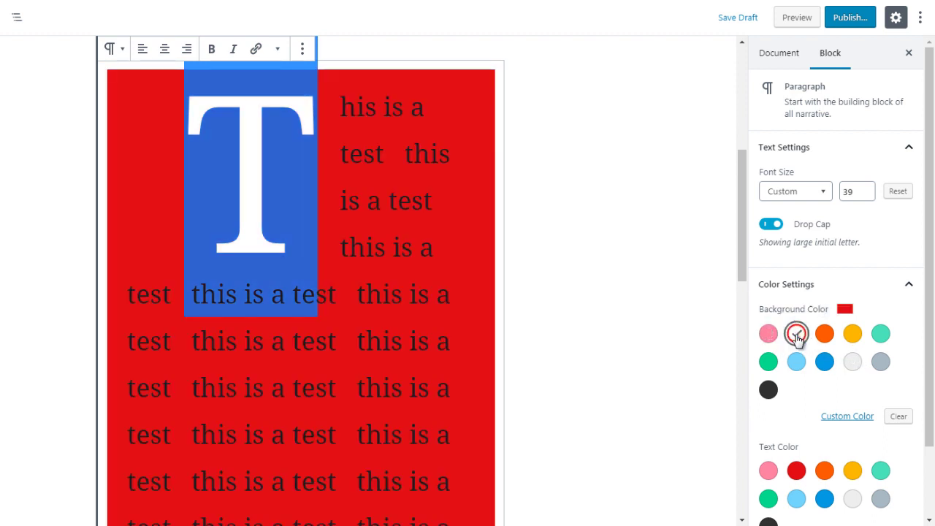
pyautogui.click(768, 335)
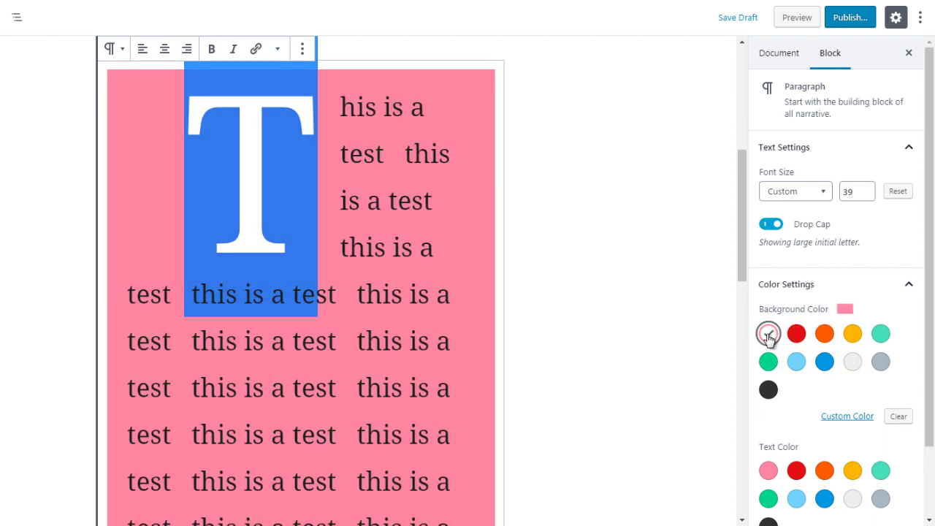
pyautogui.click(853, 362)
# Try the red preset and the darker blue preset as the paragraph's text color, ending on blue.
pyautogui.moveTo(929, 263); pyautogui.dragTo(930, 307)
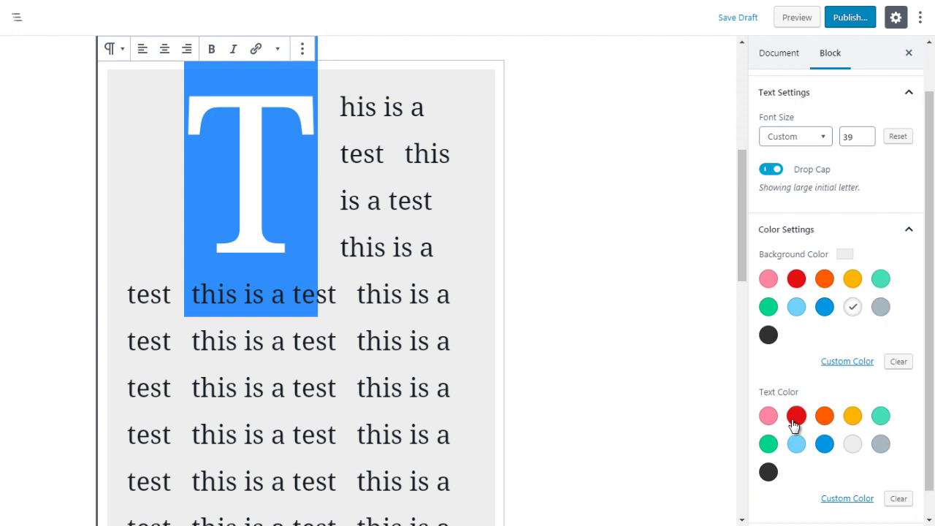
pyautogui.click(796, 418)
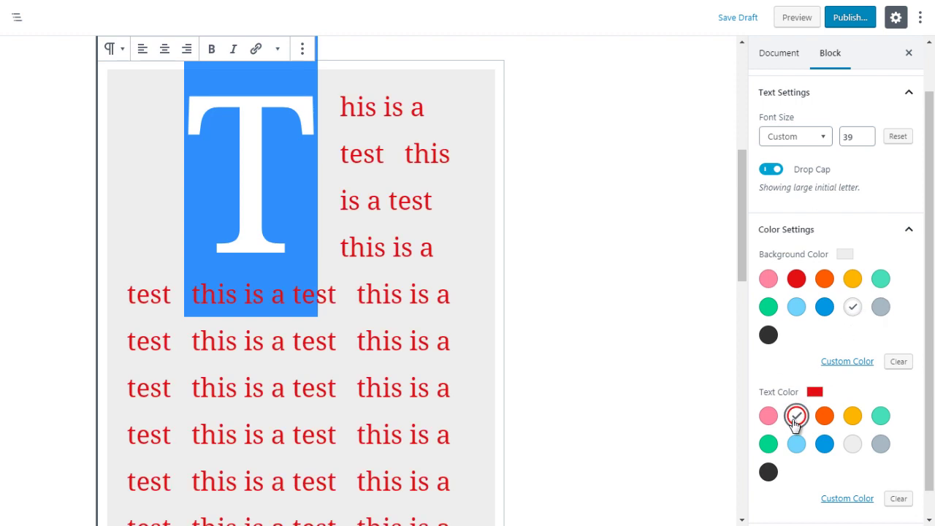
pyautogui.click(824, 444)
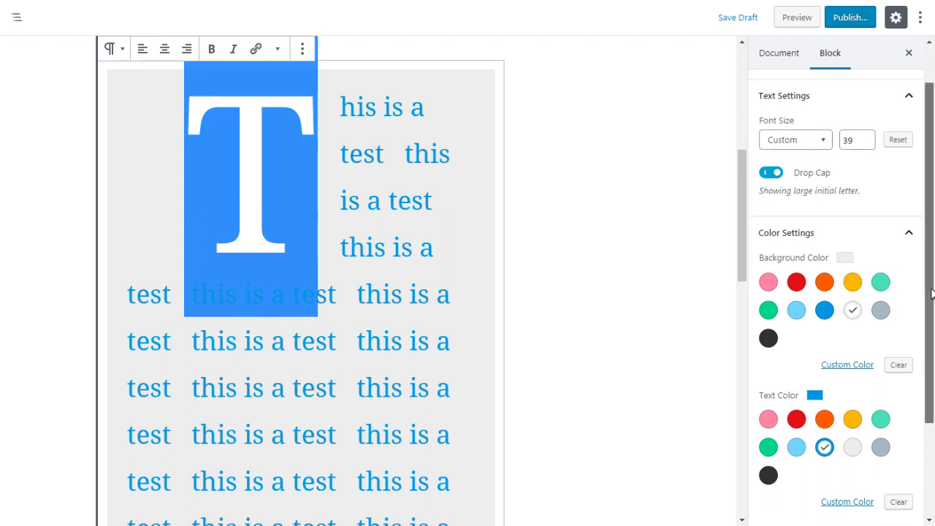
# Clear the paragraph's preset background color and pick a very pale blue custom background instead.
pyautogui.moveTo(926, 293); pyautogui.dragTo(919, 379)
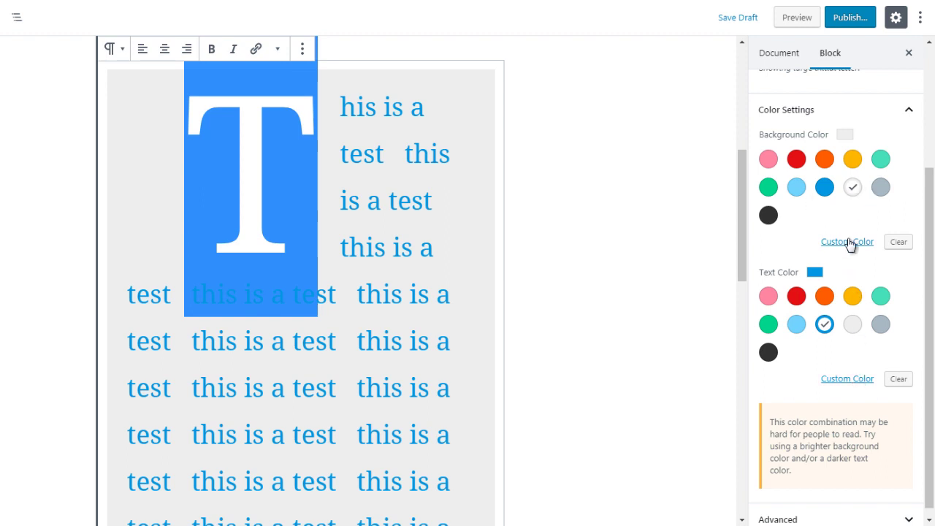
pyautogui.click(899, 242)
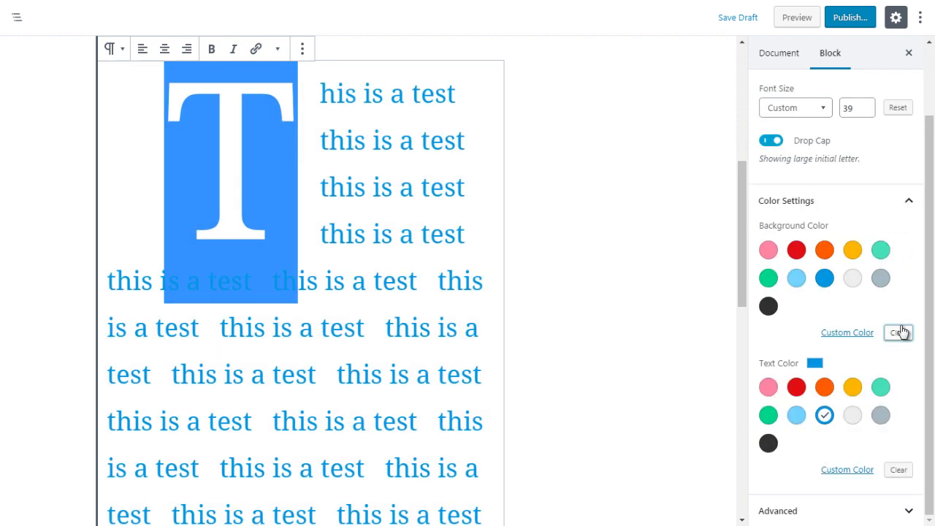
pyautogui.click(845, 334)
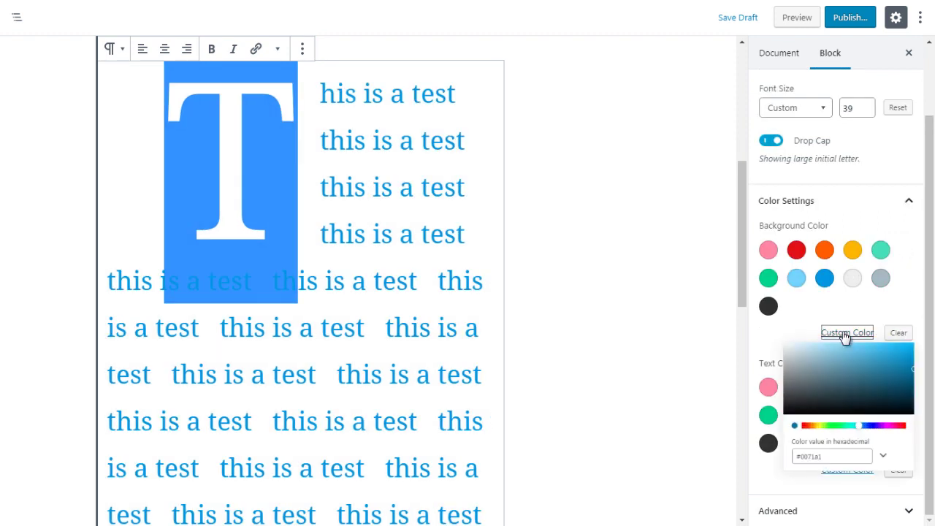
pyautogui.moveTo(834, 359)
pyautogui.mouseDown()
pyautogui.moveTo(809, 374)
pyautogui.moveTo(857, 353)
pyautogui.moveTo(850, 337)
pyautogui.moveTo(891, 344)
pyautogui.moveTo(897, 358)
pyautogui.mouseUp()
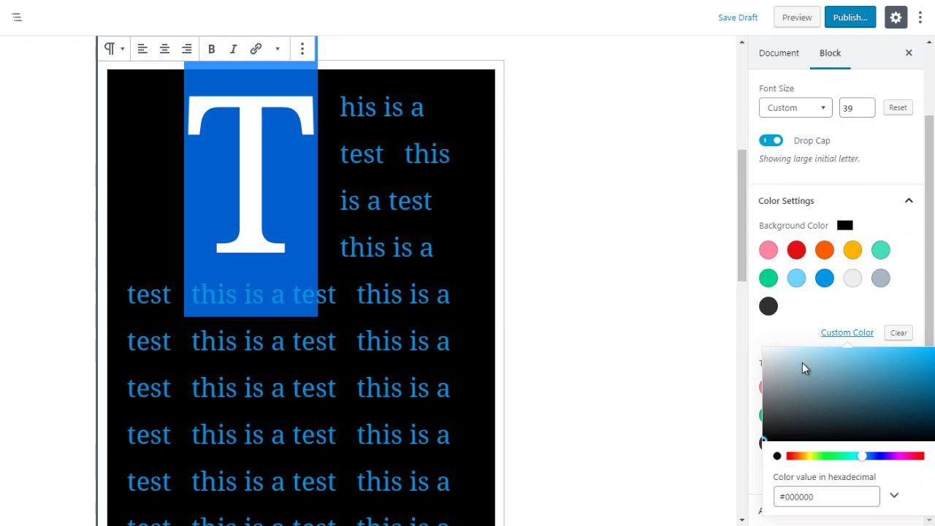
pyautogui.moveTo(803, 364); pyautogui.dragTo(768, 337)
pyautogui.click(767, 344)
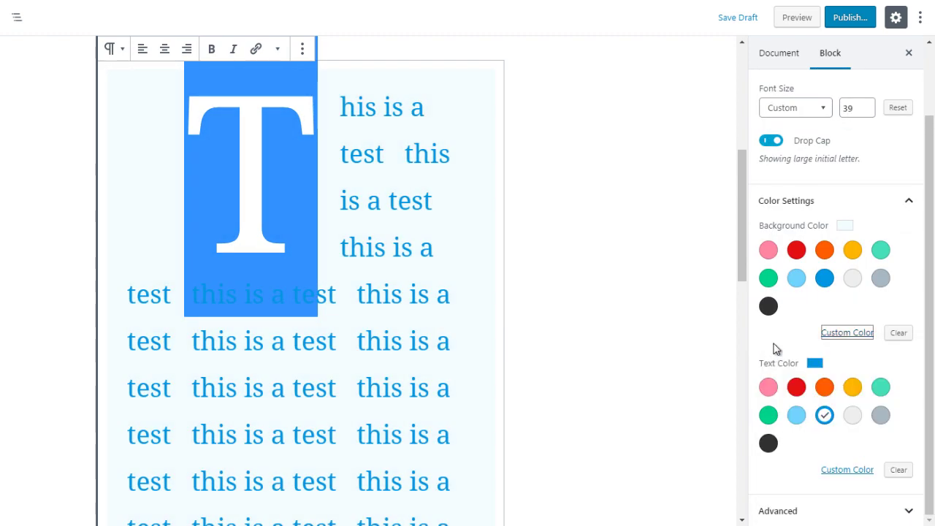
pyautogui.click(776, 349)
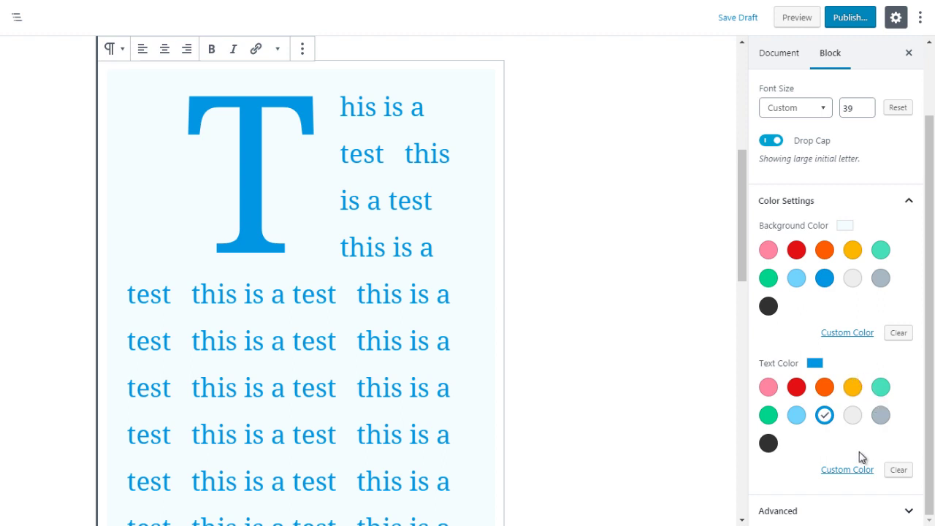
# Set the paragraph's text color to the custom dark navy #051a26.
pyautogui.click(844, 470)
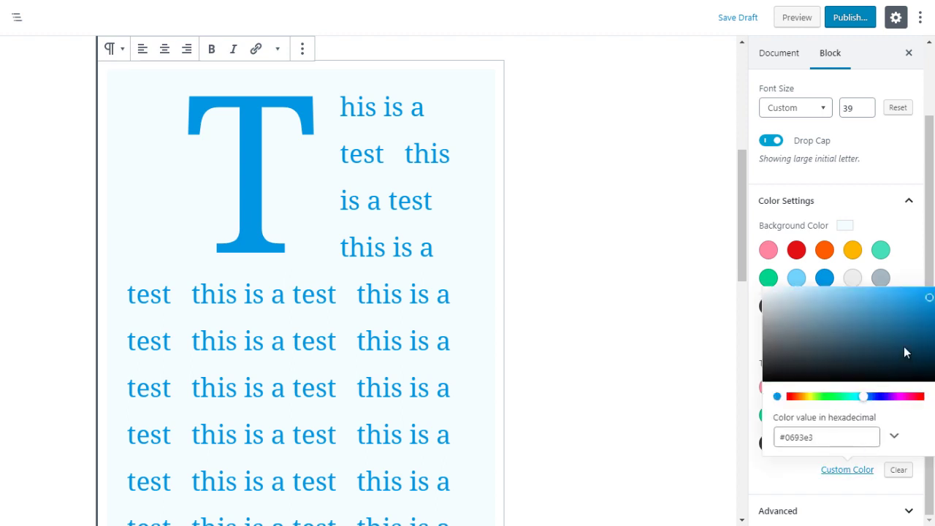
pyautogui.click(855, 320)
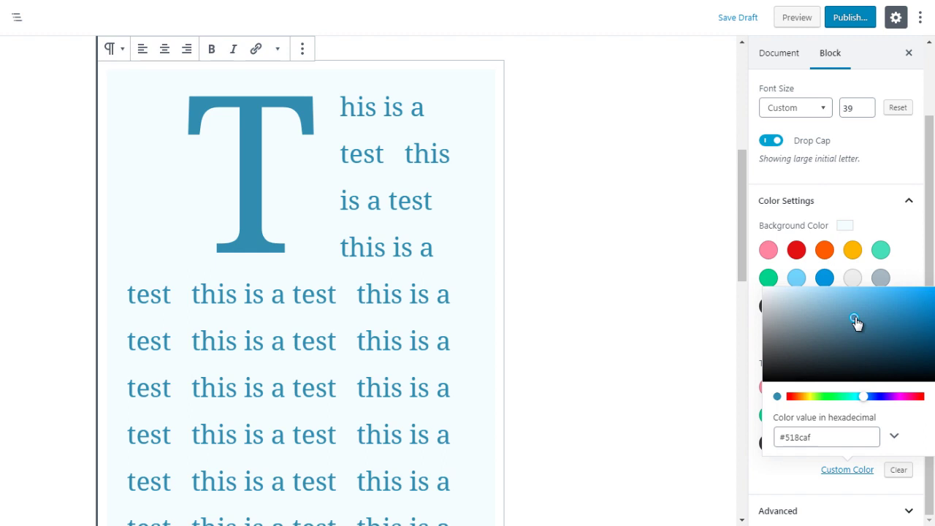
pyautogui.click(913, 369)
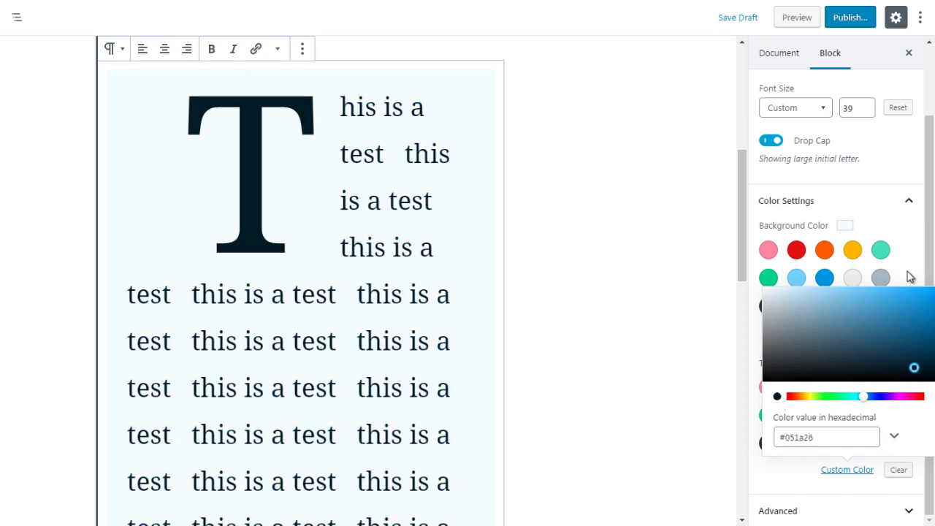
pyautogui.click(911, 273)
pyautogui.moveTo(925, 338); pyautogui.dragTo(924, 346)
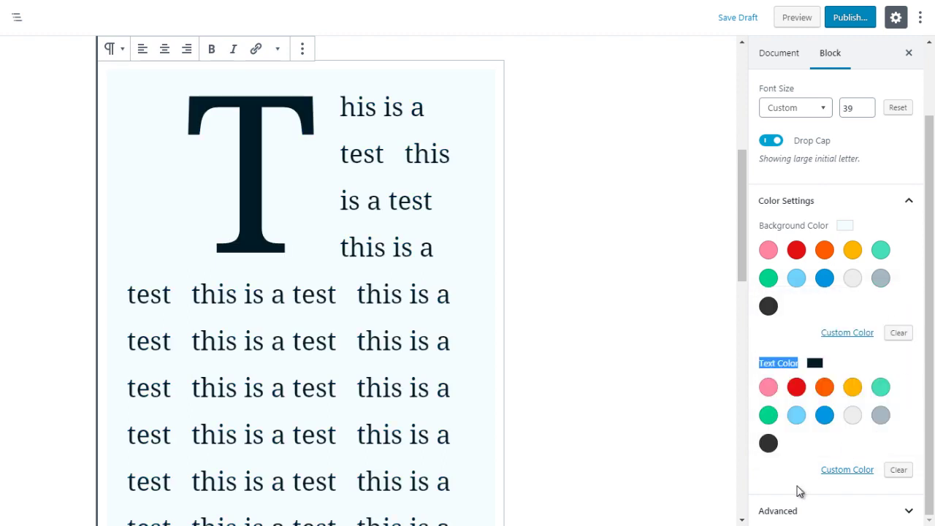
# Check the paragraph's advanced settings for the Additional CSS Class field, leave it empty and collapse the section.
pyautogui.click(776, 507)
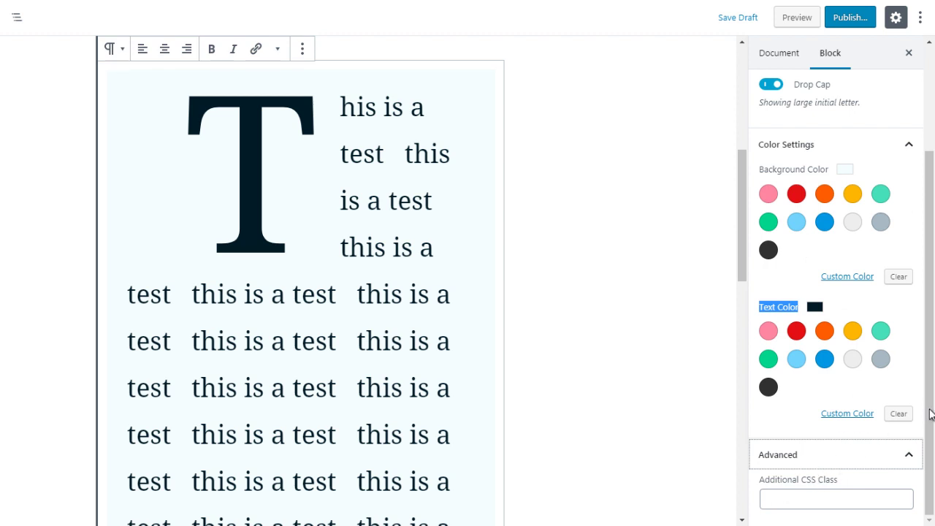
pyautogui.click(810, 491)
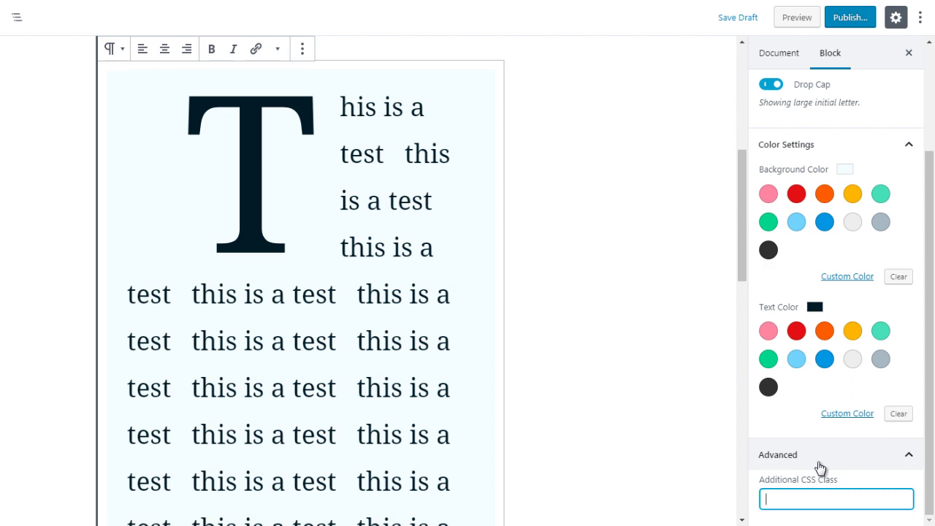
pyautogui.click(818, 462)
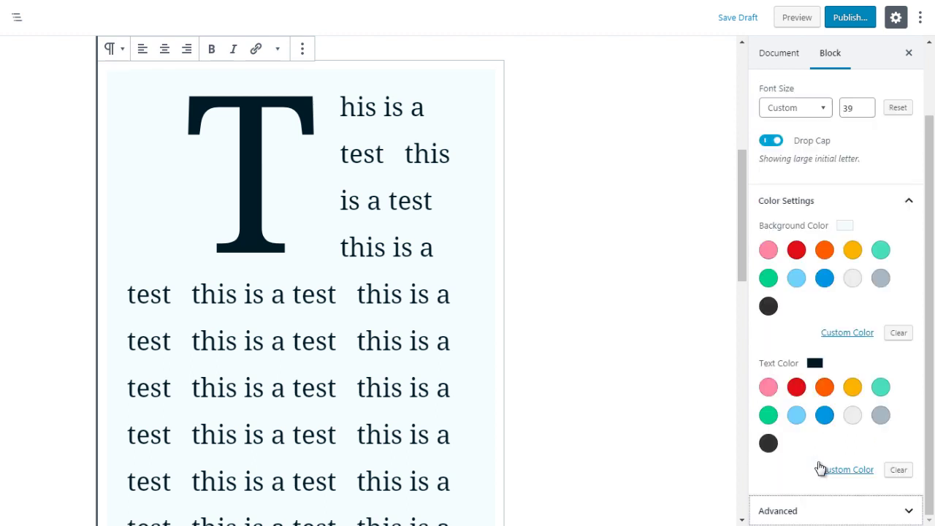
# Browse the Most Used and Common Blocks available for insertion between the paragraph and the gallery, without adding one.
pyautogui.moveTo(740, 231); pyautogui.dragTo(724, 393)
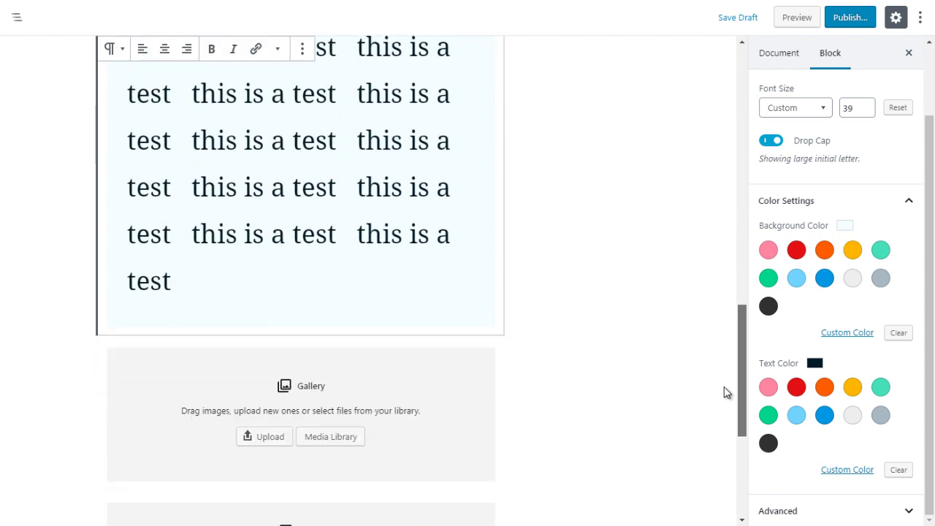
pyautogui.click(543, 306)
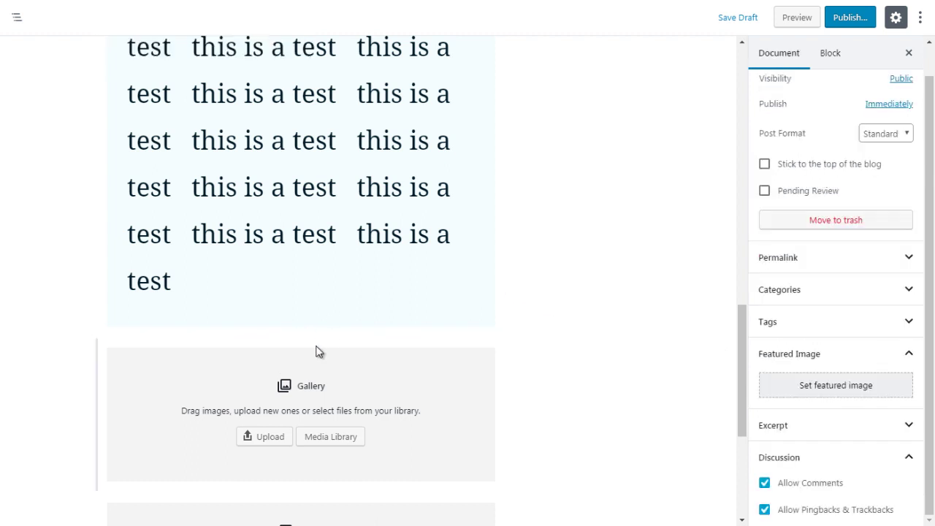
pyautogui.click(301, 336)
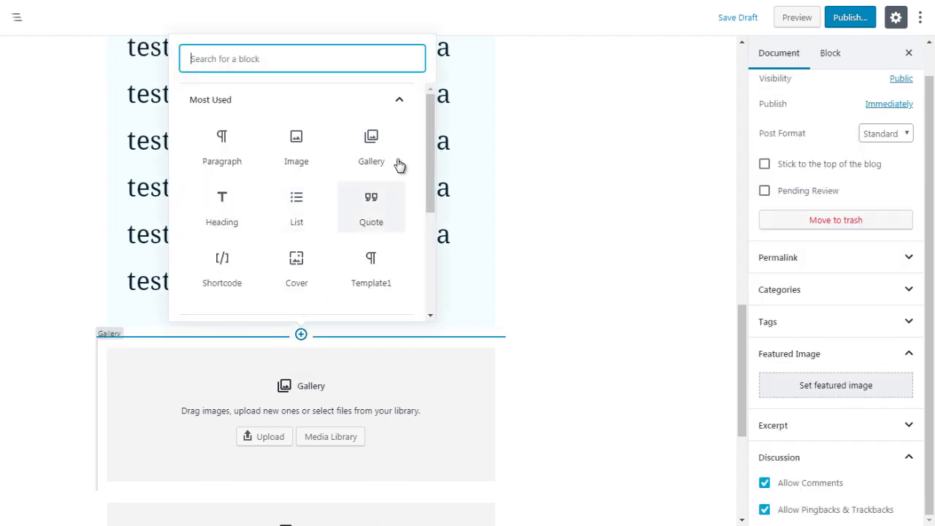
pyautogui.click(395, 101)
pyautogui.click(361, 133)
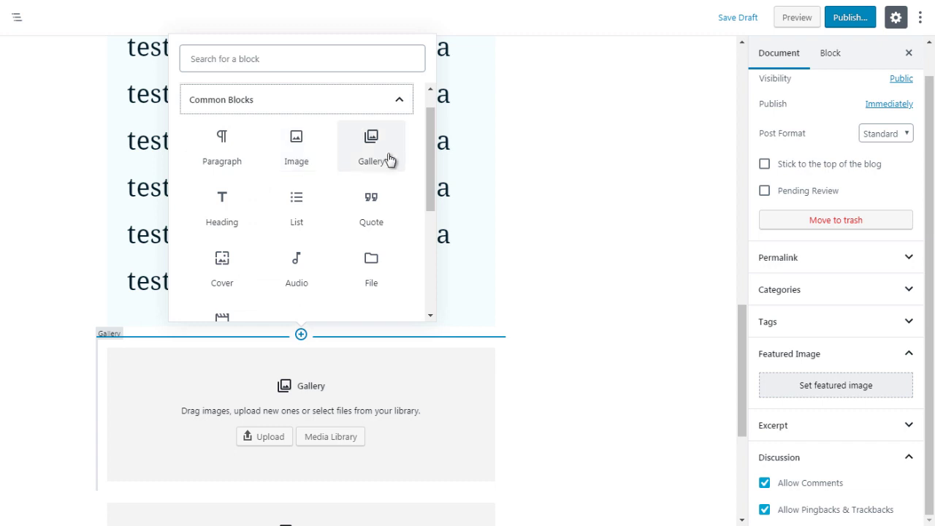
pyautogui.click(588, 261)
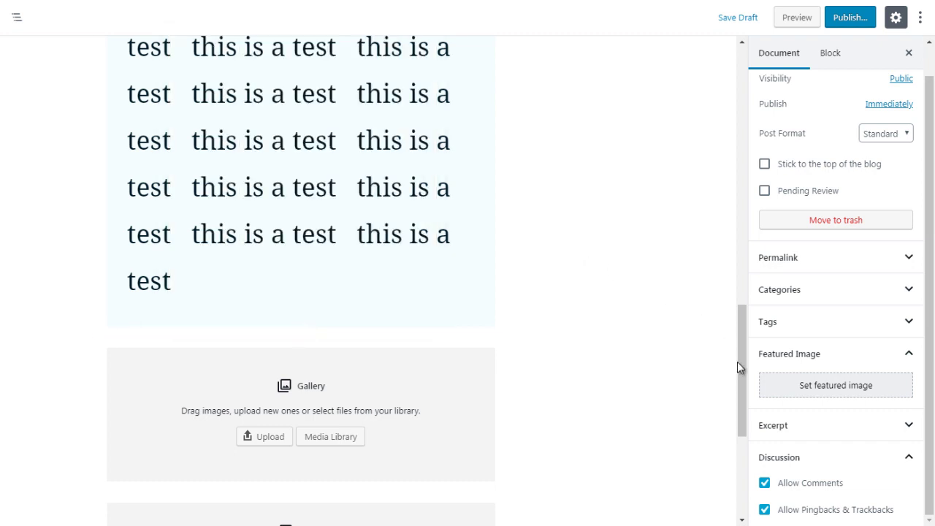
# Select the empty Image block and the empty Gallery block in turn to compare their options.
pyautogui.moveTo(738, 363); pyautogui.dragTo(741, 406)
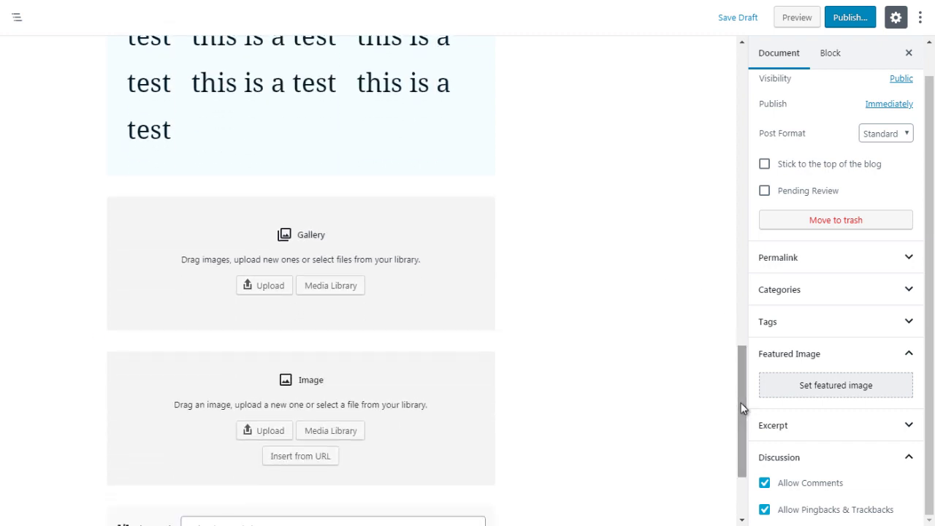
pyautogui.click(446, 391)
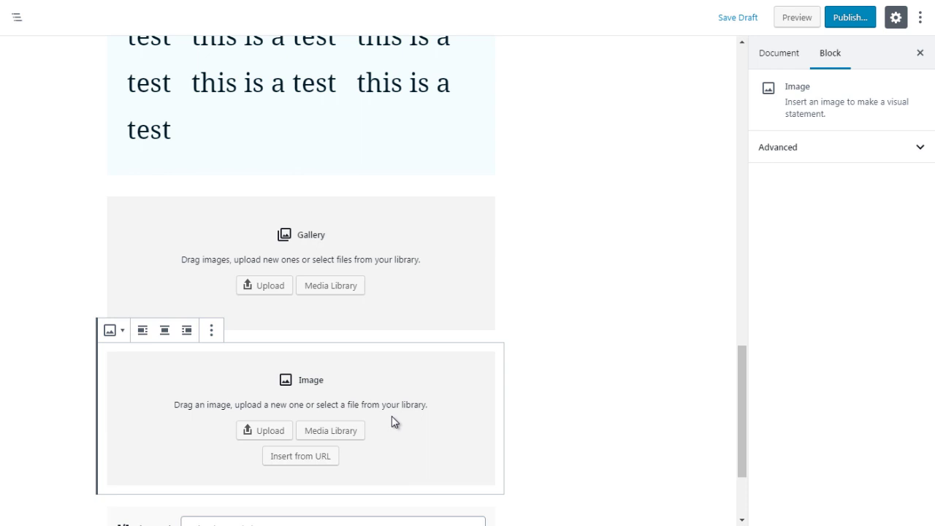
pyautogui.click(431, 297)
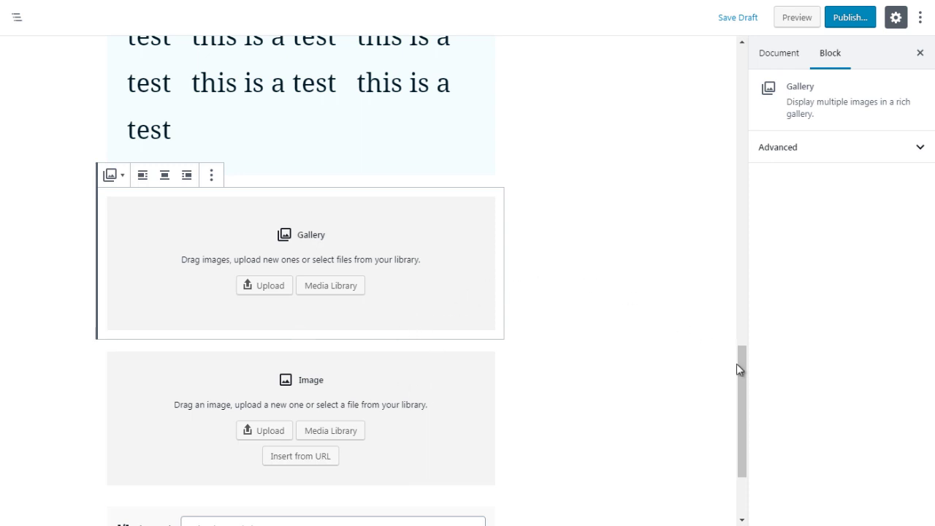
pyautogui.moveTo(739, 371)
pyautogui.mouseDown()
pyautogui.moveTo(741, 378)
pyautogui.moveTo(737, 355)
pyautogui.mouseUp()
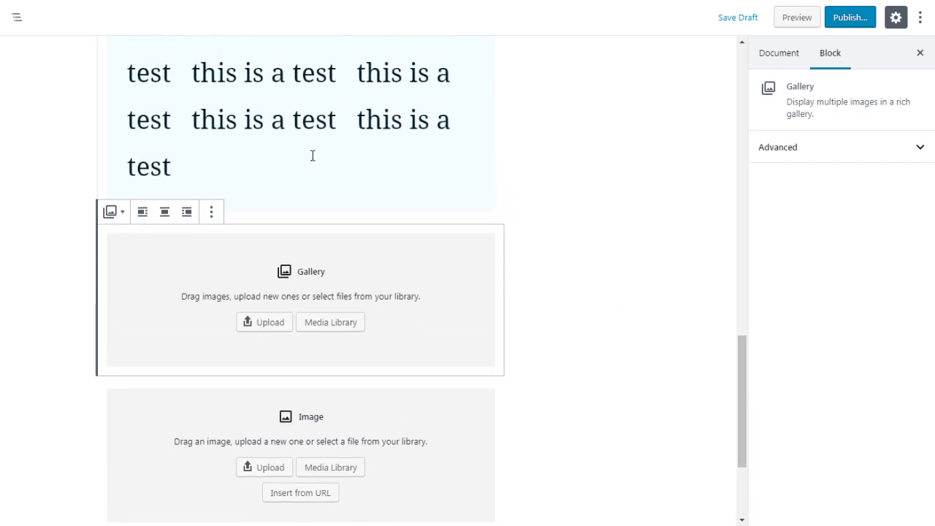
# Insert an empty List block from the Common Blocks between the large-text paragraph and the Gallery block.
pyautogui.click(73, 268)
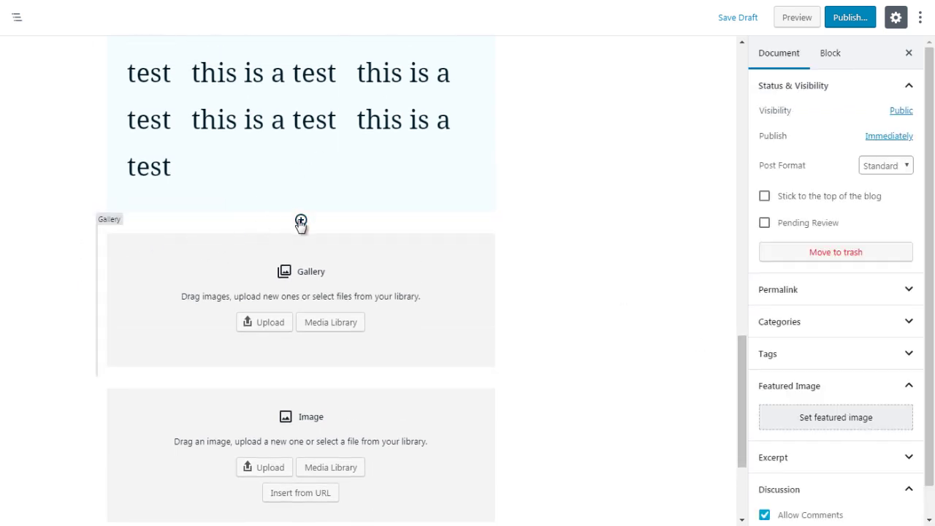
pyautogui.click(301, 221)
pyautogui.click(402, 300)
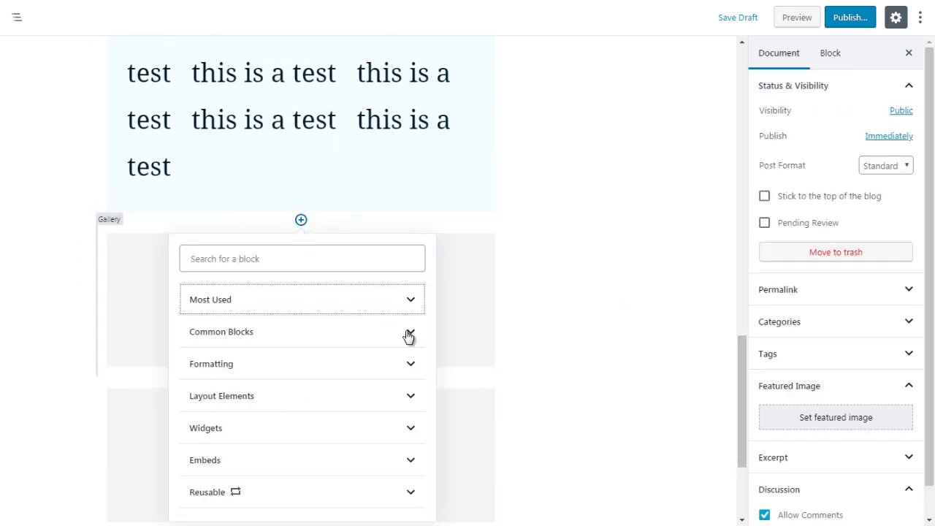
pyautogui.click(409, 332)
pyautogui.moveTo(428, 345); pyautogui.dragTo(430, 355)
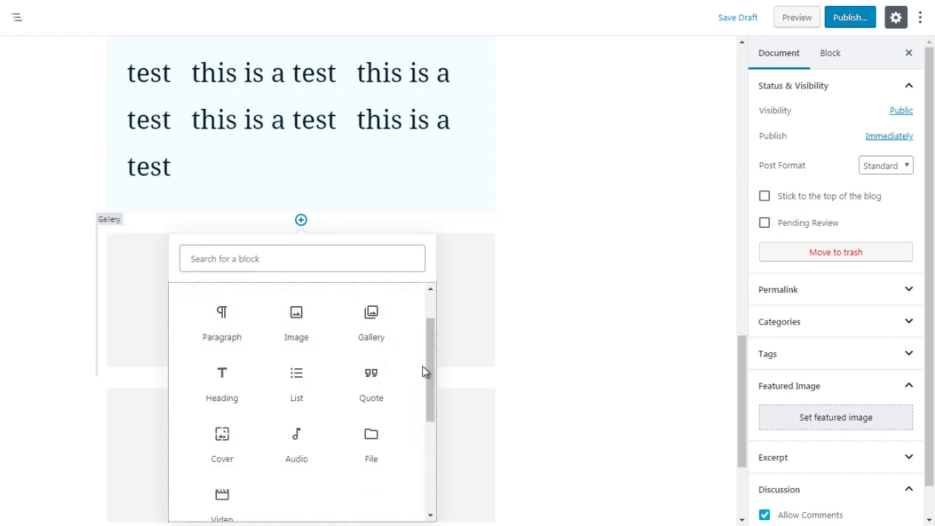
pyautogui.moveTo(430, 374); pyautogui.dragTo(434, 401)
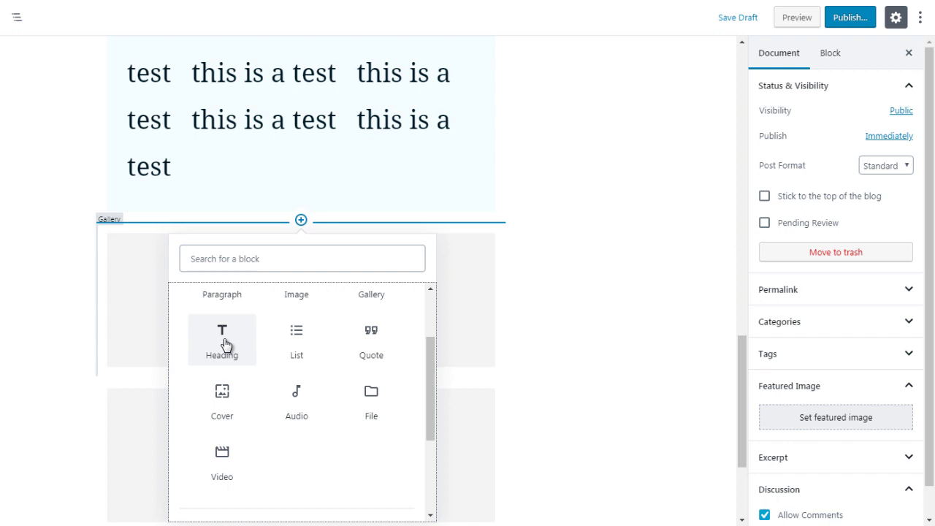
pyautogui.click(303, 355)
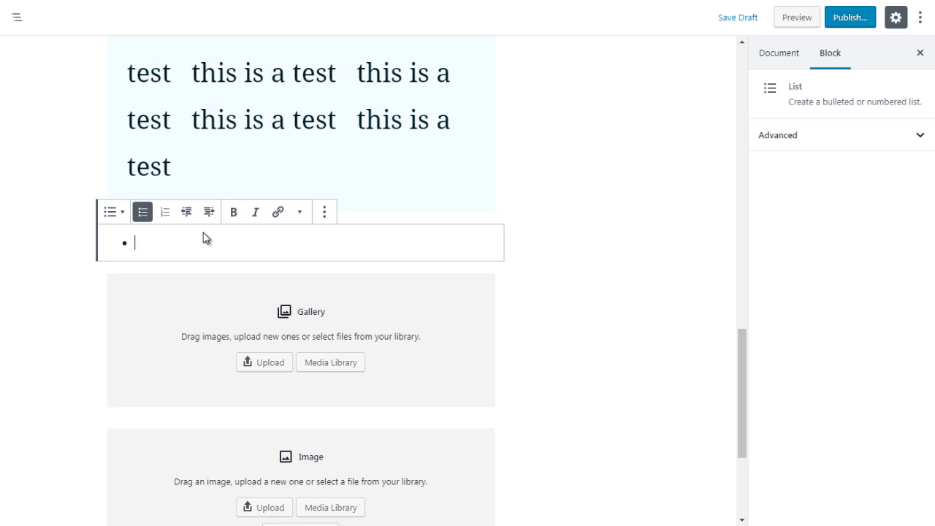
# Insert a Quote block between the empty list and the Gallery block, and enter "test" as its text.
pyautogui.click(62, 301)
pyautogui.click(301, 261)
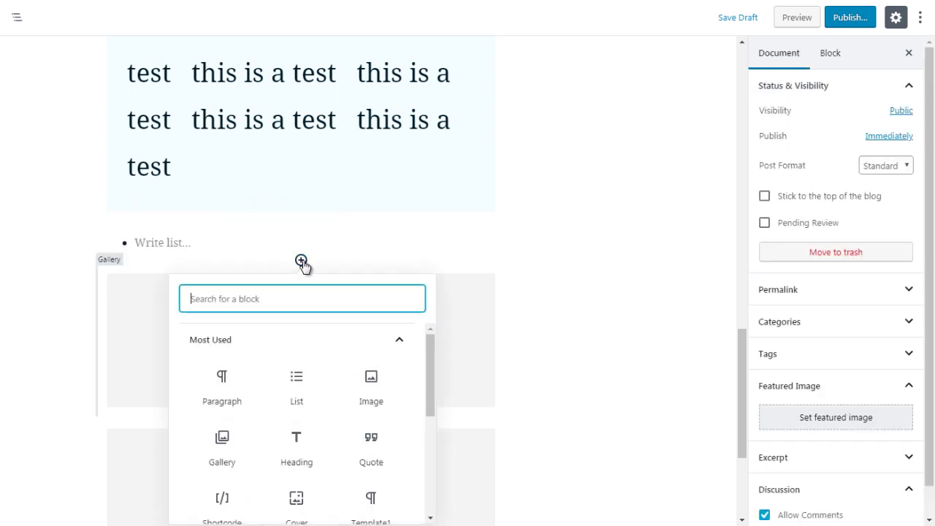
pyautogui.click(408, 341)
pyautogui.click(385, 371)
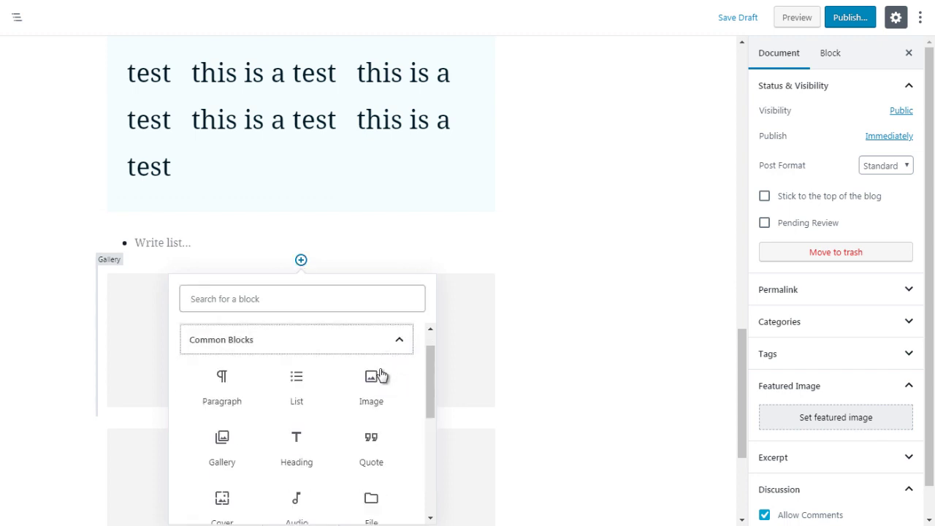
pyautogui.moveTo(427, 375); pyautogui.dragTo(428, 404)
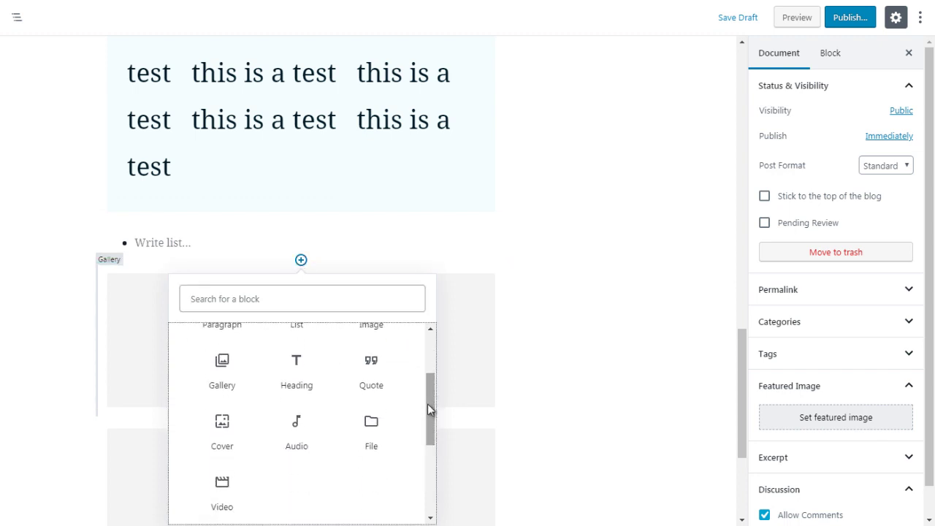
pyautogui.click(367, 377)
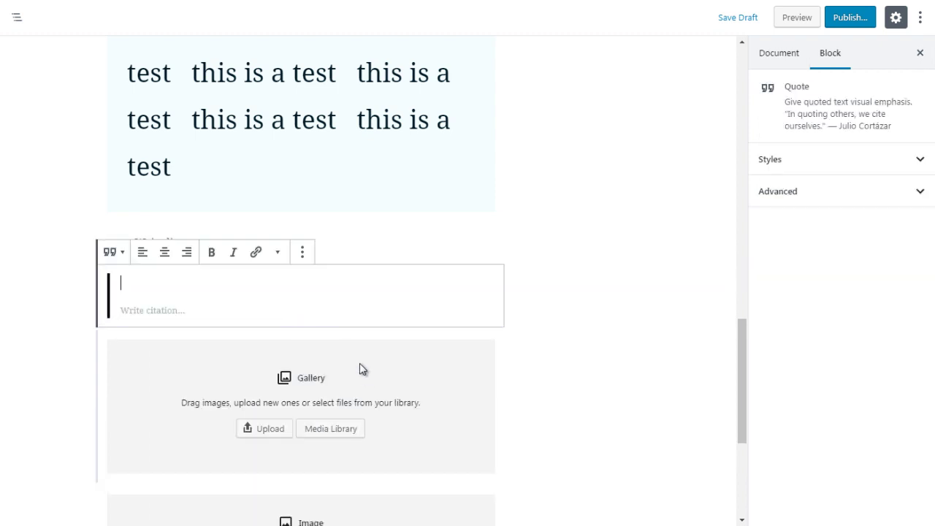
pyautogui.write('test')
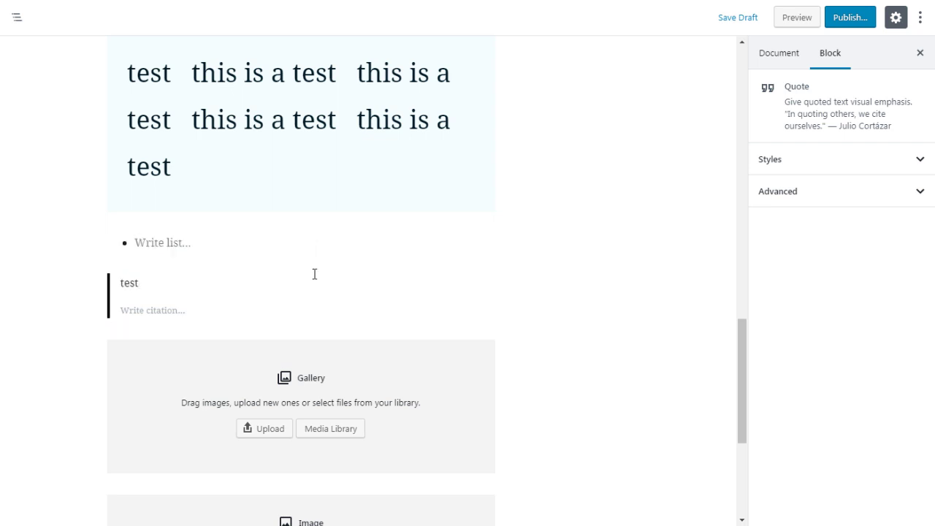
# Compare the Default and Large styles on the "This is a quote" block, apply Large, and glance at its advanced settings.
pyautogui.moveTo(741, 425); pyautogui.dragTo(741, 170)
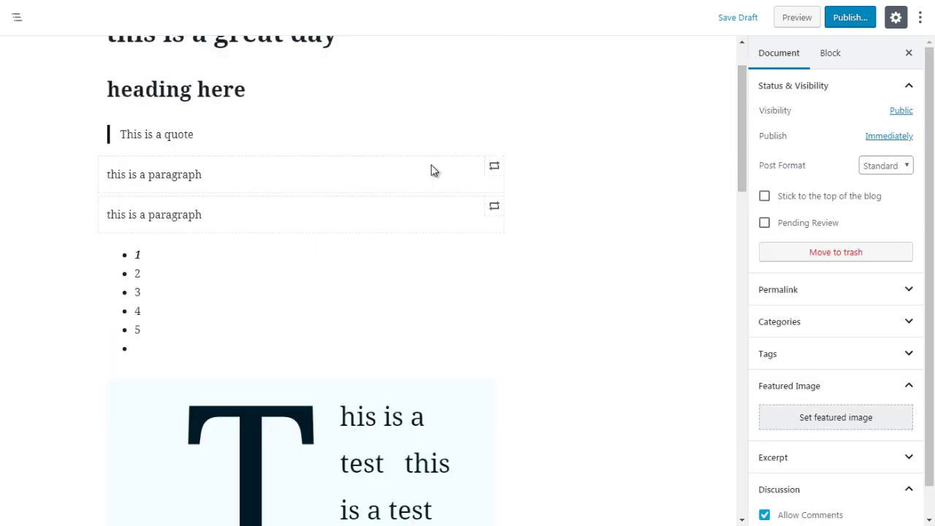
pyautogui.click(375, 140)
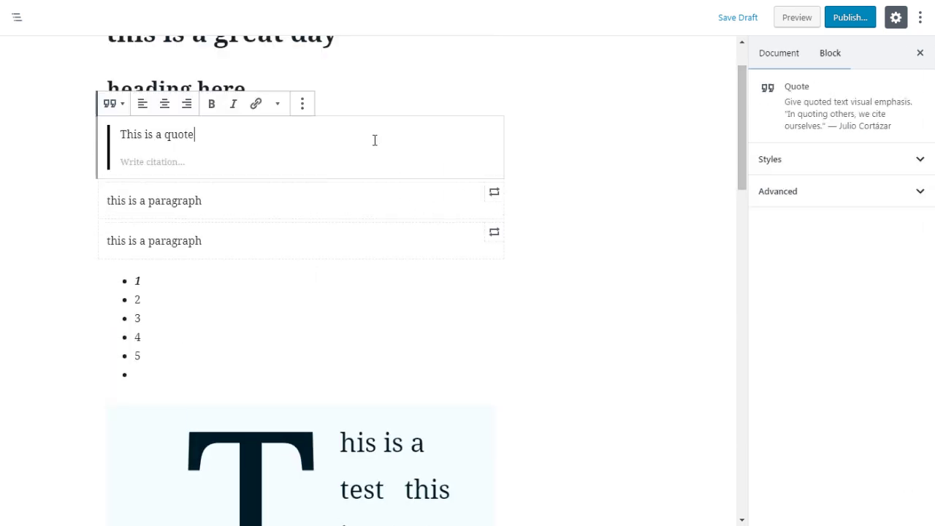
pyautogui.click(808, 164)
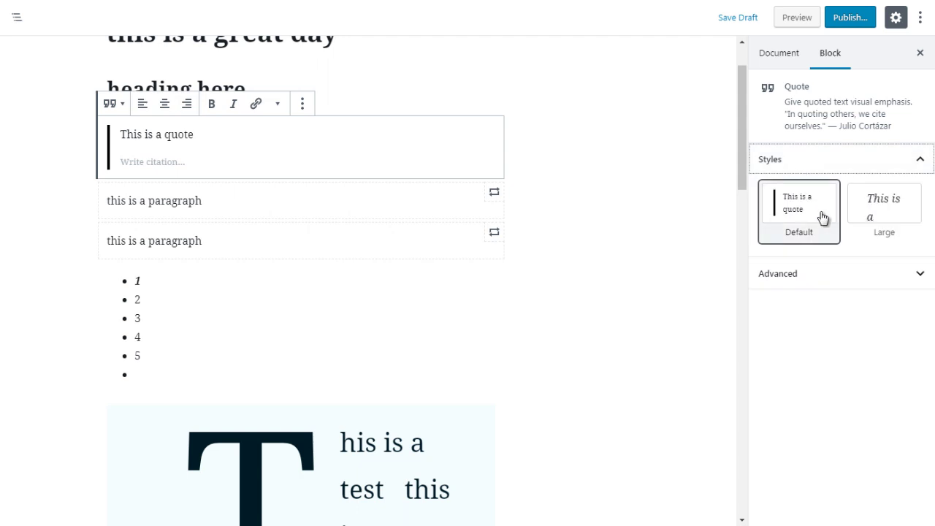
pyautogui.click(877, 216)
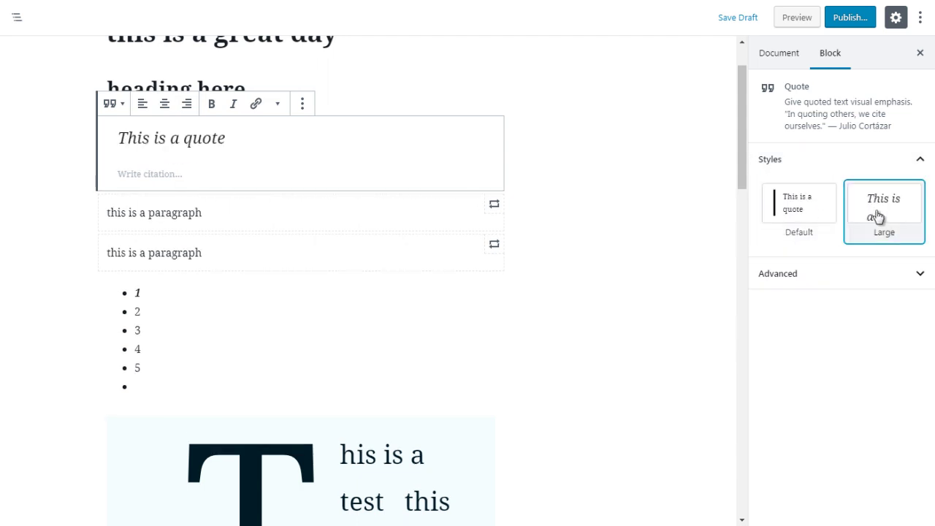
pyautogui.click(812, 215)
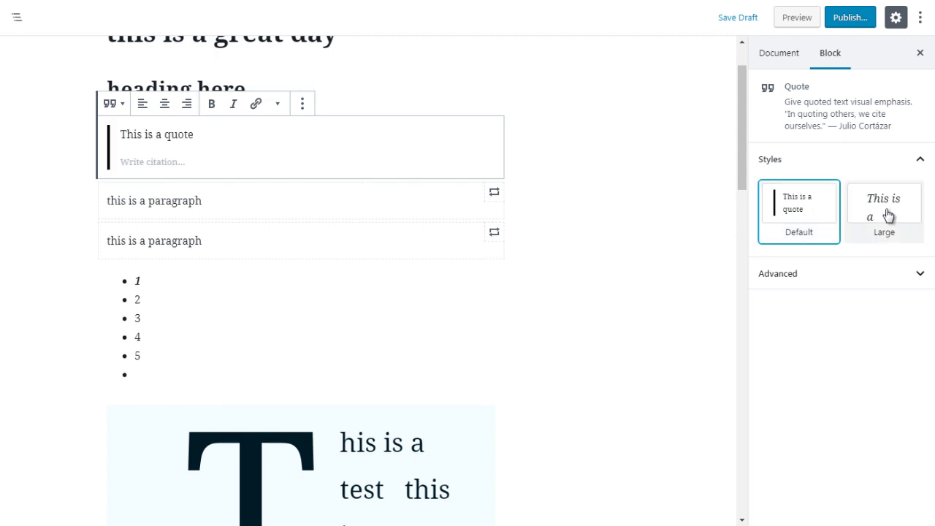
pyautogui.click(889, 215)
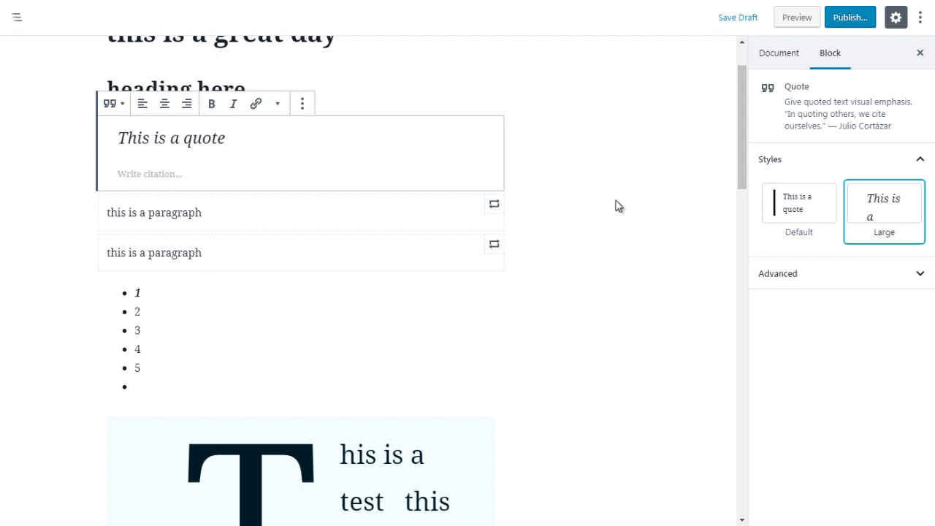
pyautogui.click(821, 275)
pyautogui.click(821, 275)
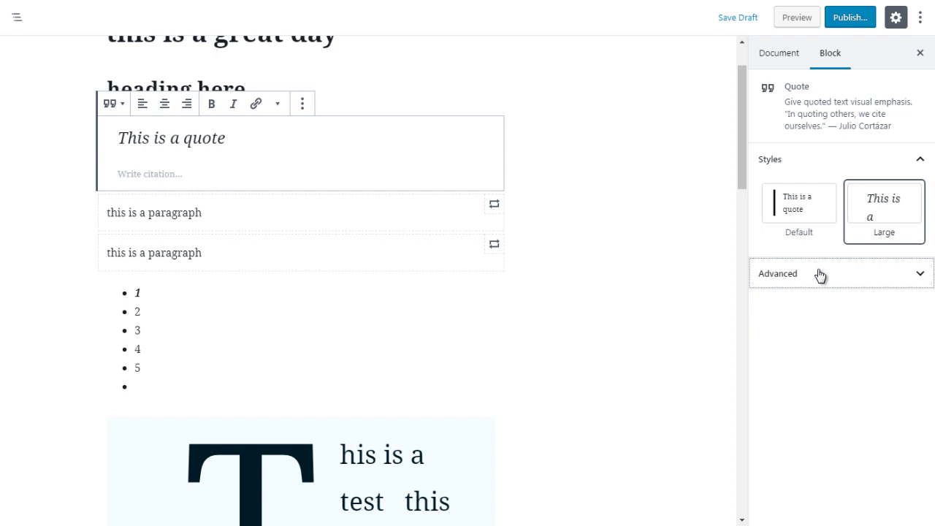
# Insert an Audio block from the Common Blocks between the second "this is a paragraph" block and the 1–5 list.
pyautogui.click(647, 281)
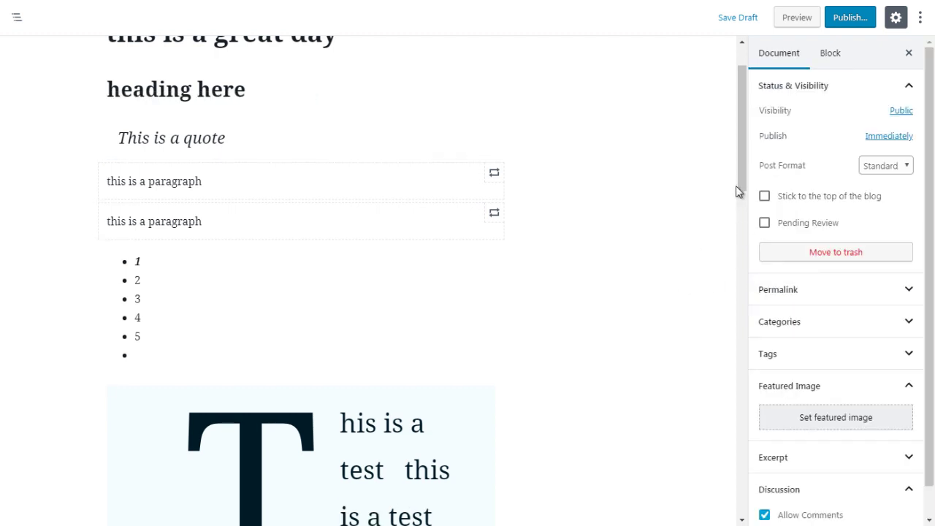
pyautogui.moveTo(739, 178); pyautogui.dragTo(740, 185)
pyautogui.click(301, 213)
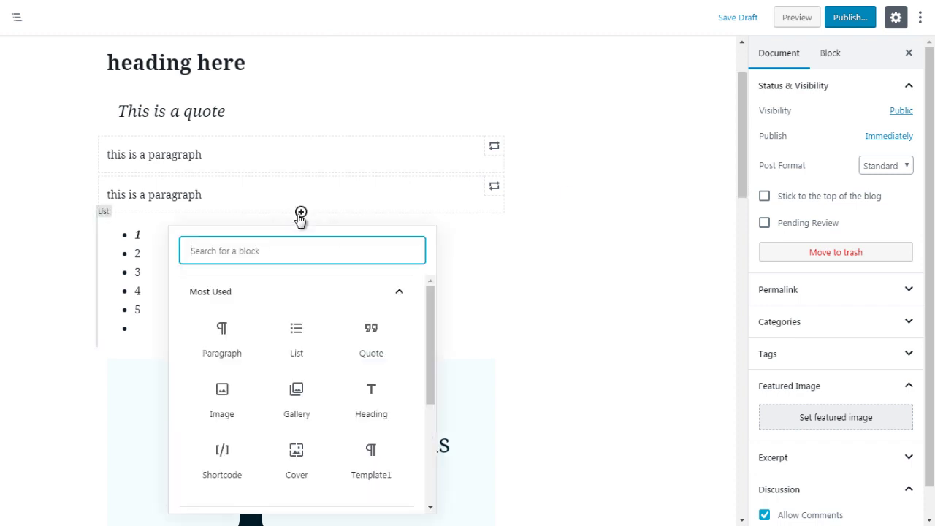
pyautogui.click(406, 295)
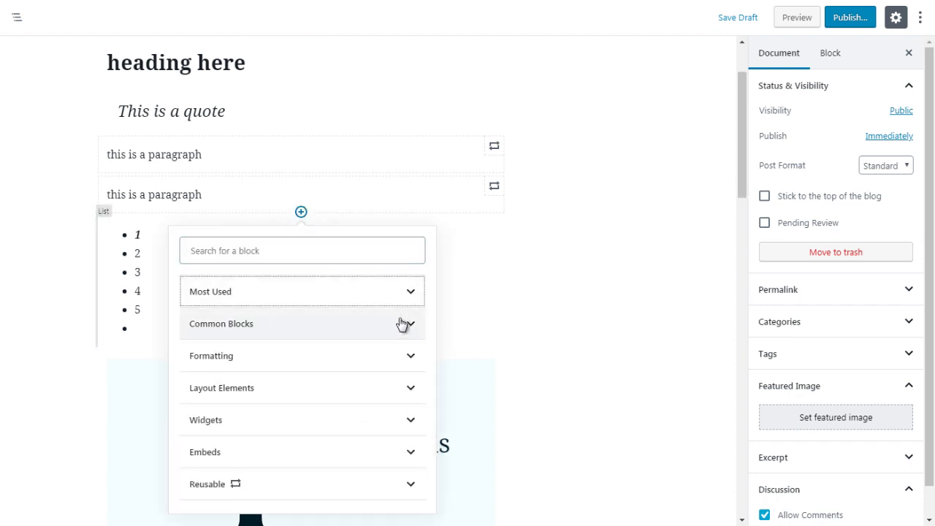
pyautogui.click(402, 324)
pyautogui.moveTo(430, 328); pyautogui.dragTo(429, 343)
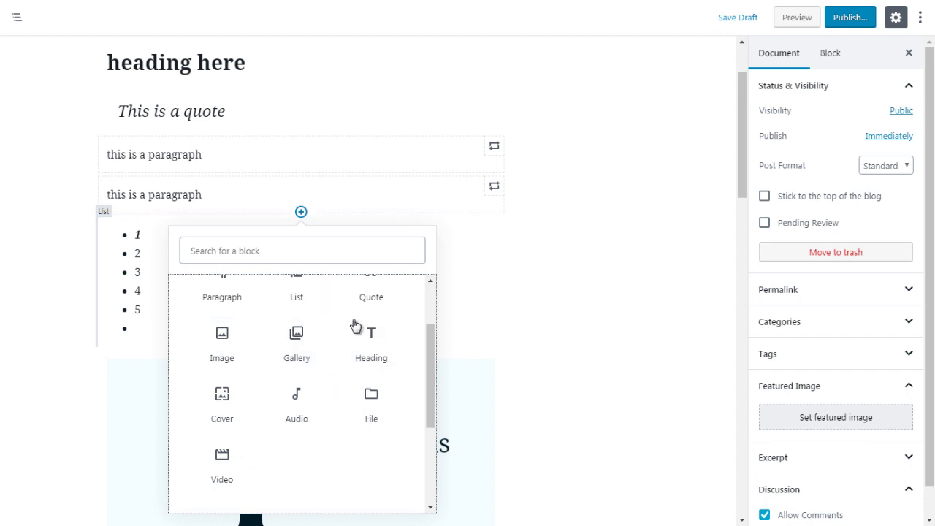
pyautogui.click(301, 410)
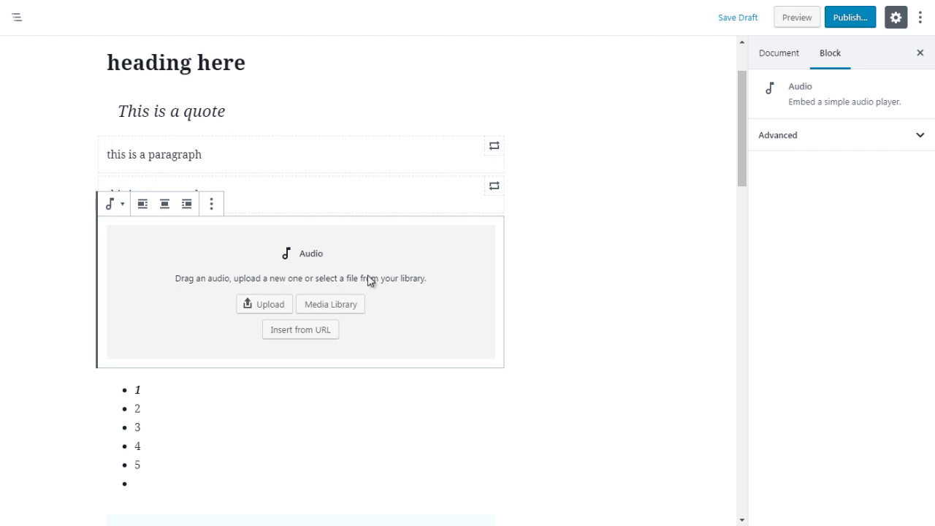
# Insert a File block from the Common Blocks between the Audio block and the 1–5 list.
pyautogui.click(548, 271)
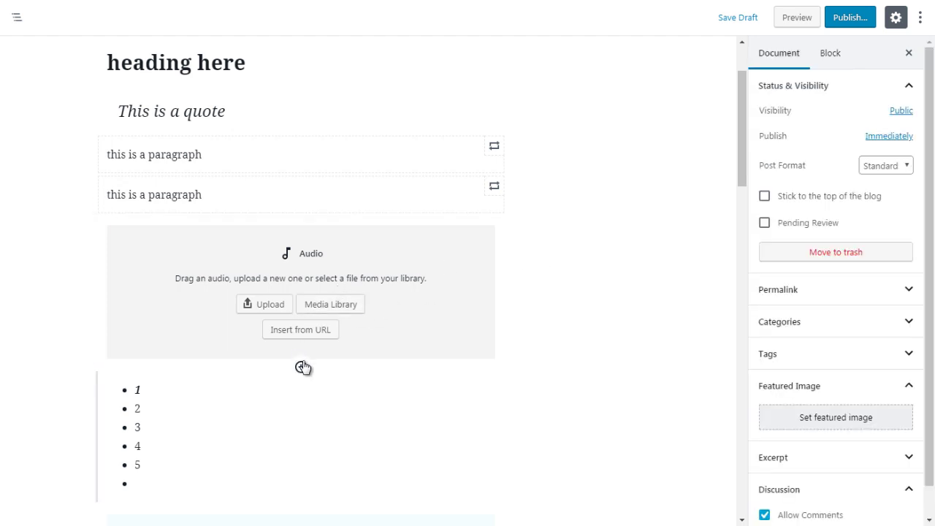
pyautogui.click(302, 367)
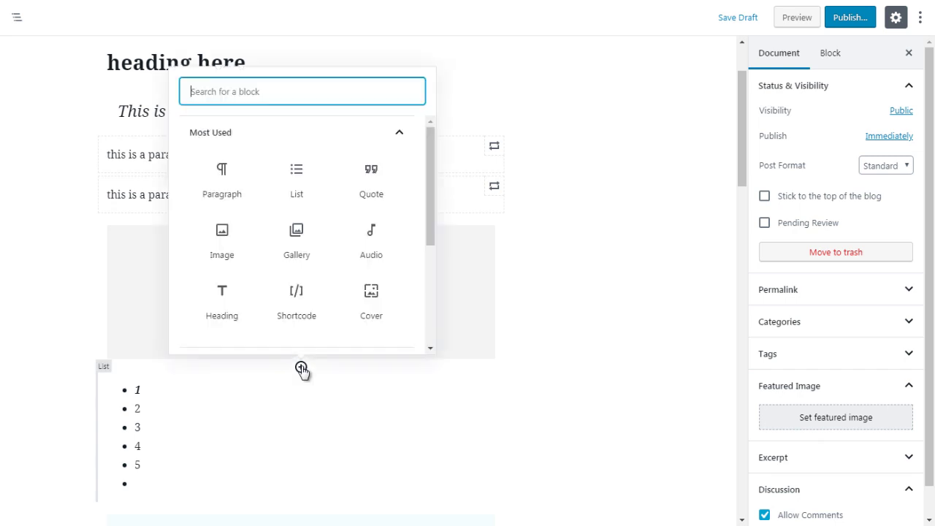
pyautogui.click(397, 132)
pyautogui.click(397, 171)
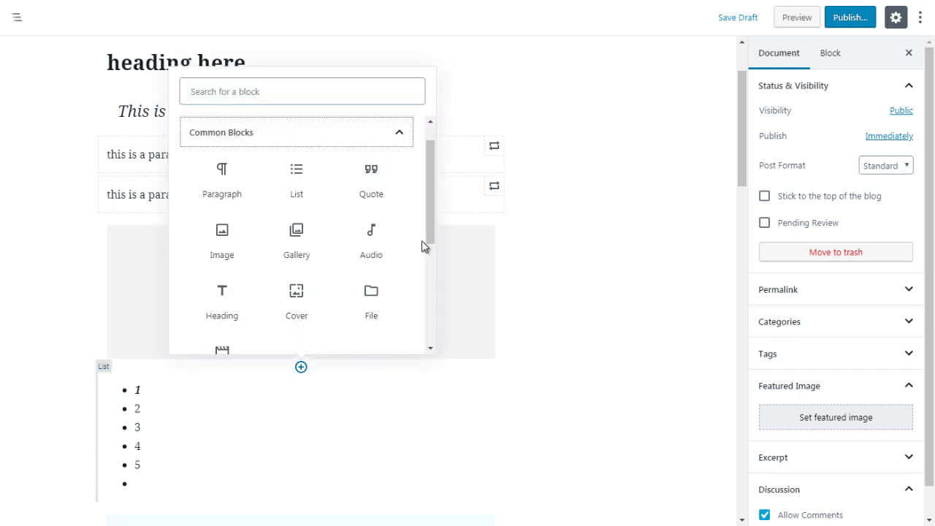
pyautogui.moveTo(432, 236); pyautogui.dragTo(436, 261)
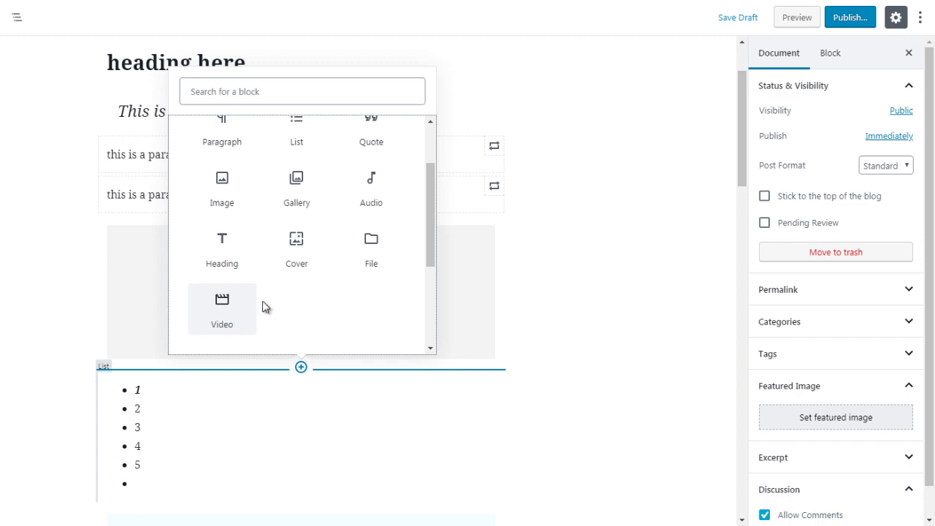
pyautogui.click(373, 257)
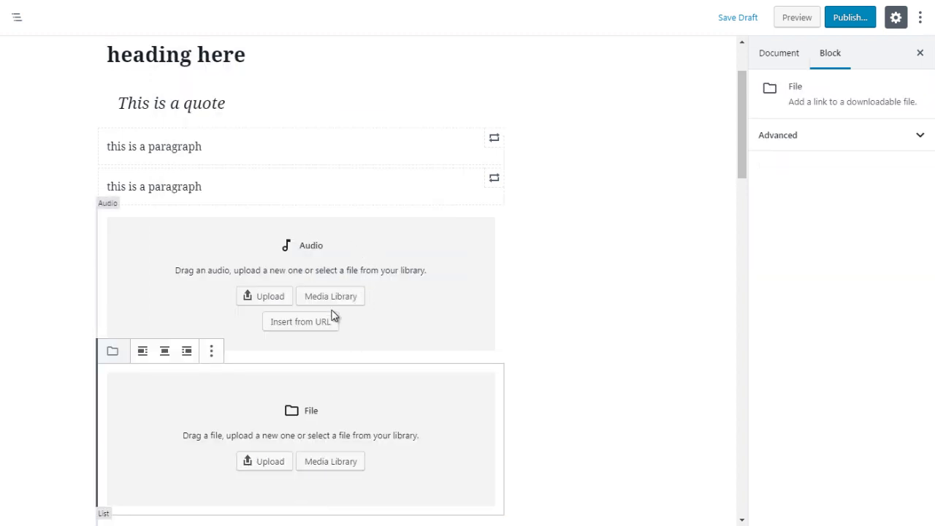
# Insert a Cover block from the Common Blocks between the Audio and File blocks.
pyautogui.click(558, 347)
pyautogui.click(301, 358)
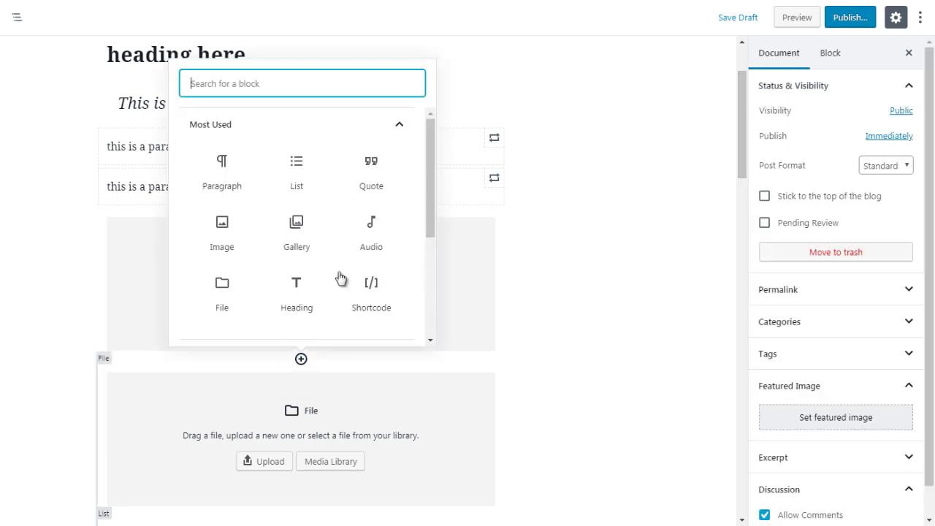
pyautogui.click(400, 127)
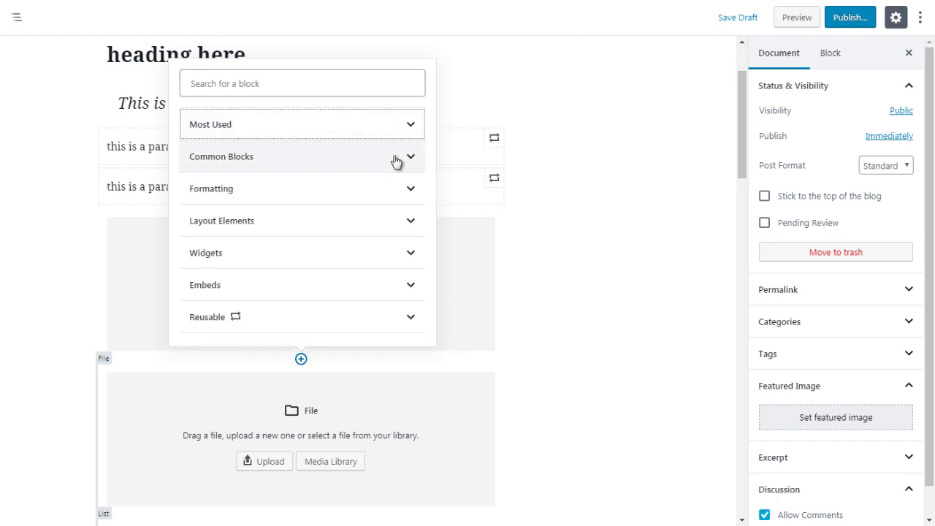
pyautogui.click(395, 159)
pyautogui.moveTo(433, 236); pyautogui.dragTo(430, 263)
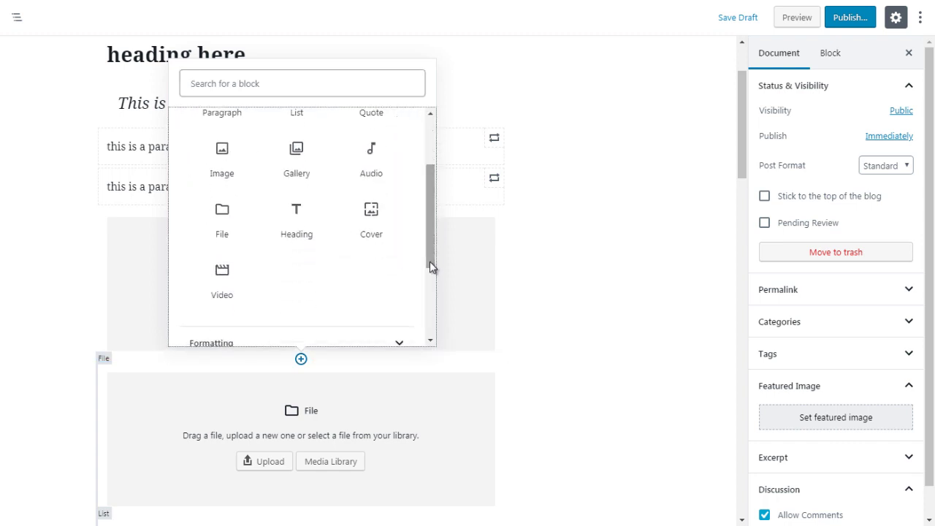
pyautogui.click(375, 213)
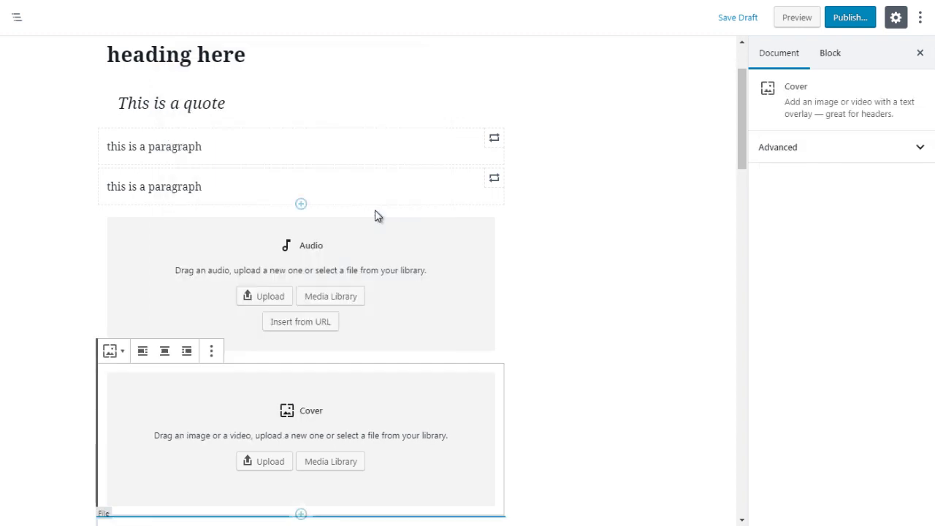
# Move the Cover block up two places so it sits between the two "this is a paragraph" blocks.
pyautogui.click(375, 211)
pyautogui.moveTo(739, 145)
pyautogui.mouseDown()
pyautogui.moveTo(739, 160)
pyautogui.moveTo(740, 149)
pyautogui.mouseUp()
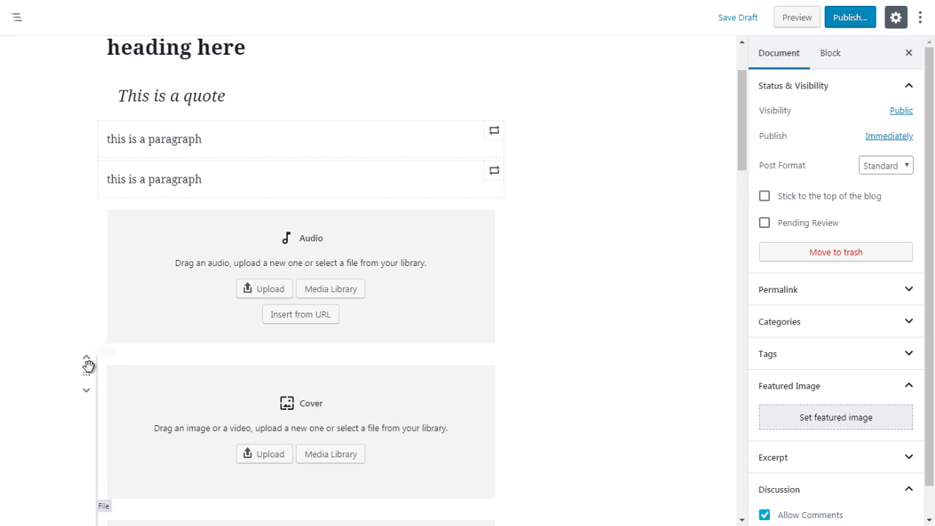
pyautogui.click(87, 364)
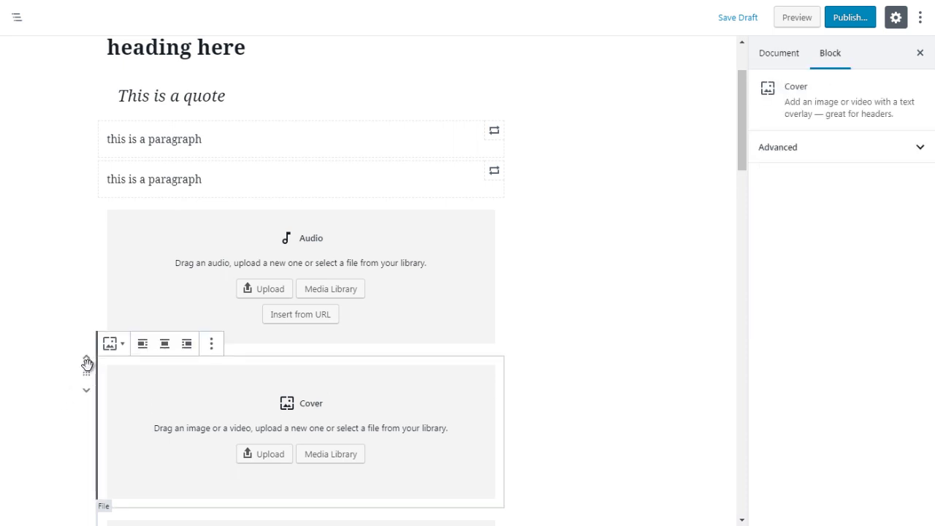
pyautogui.click(86, 359)
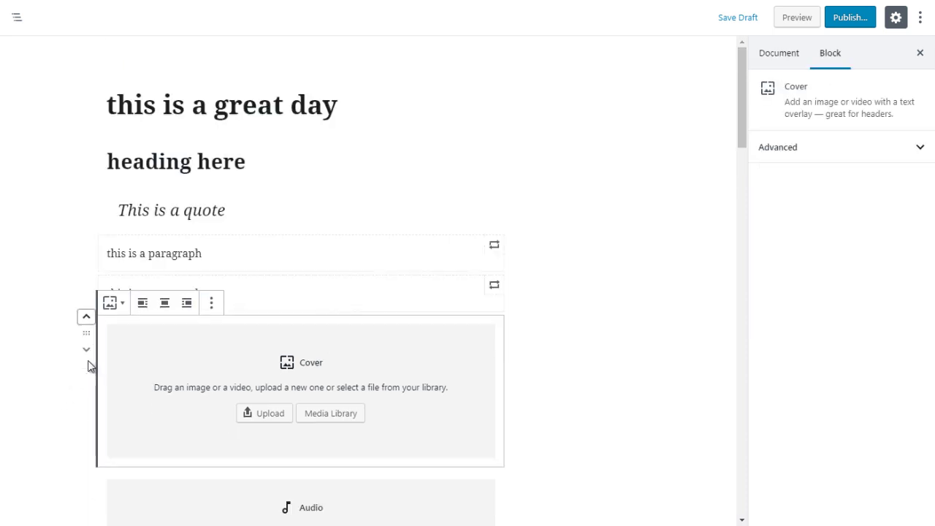
pyautogui.click(87, 321)
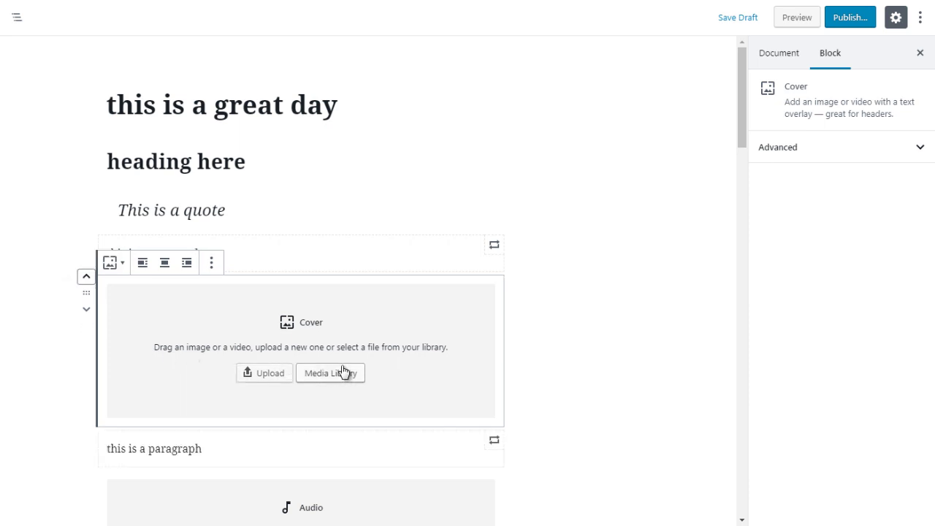